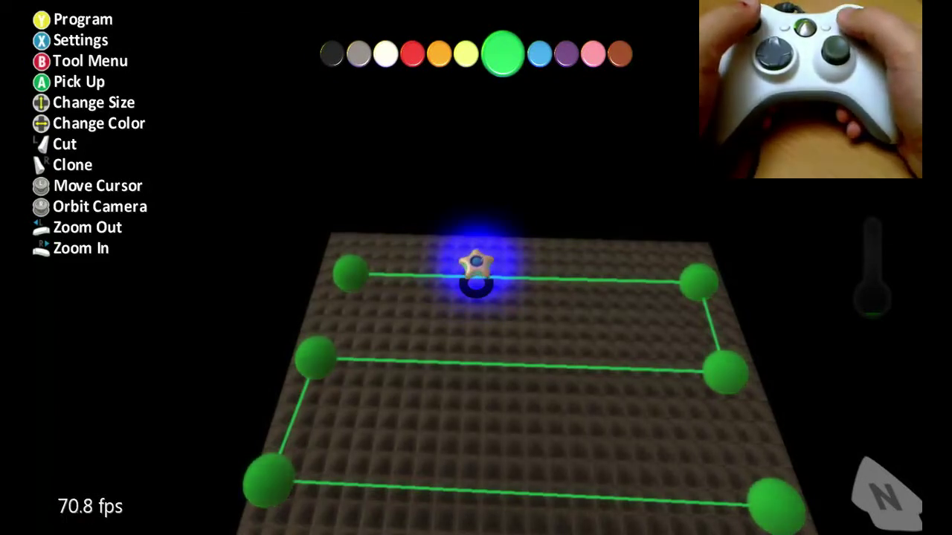
Step: Switch on Creatable for the star character, allowing up to 100 copies, and close its settings
{"action": "key", "text": "x"}
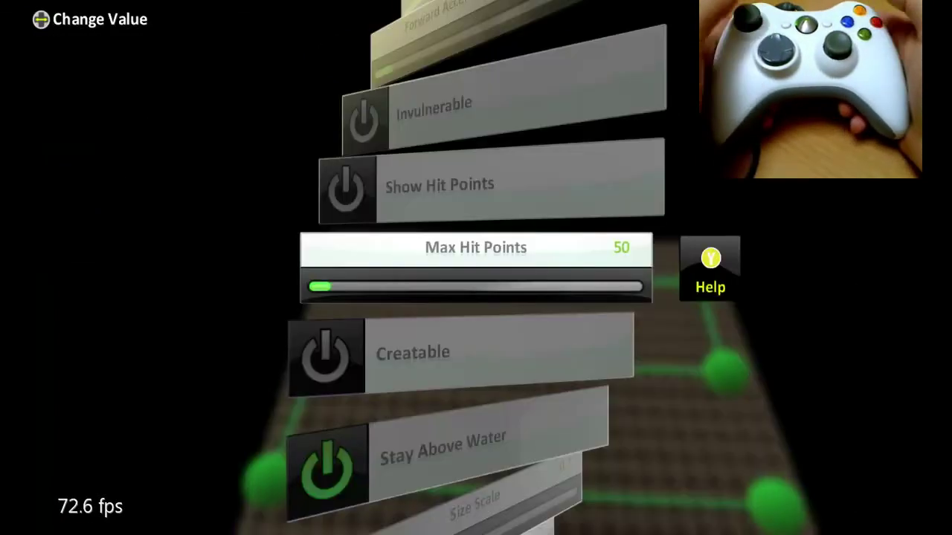
{"action": "key", "text": "Up"}
{"action": "key", "text": "Up"}
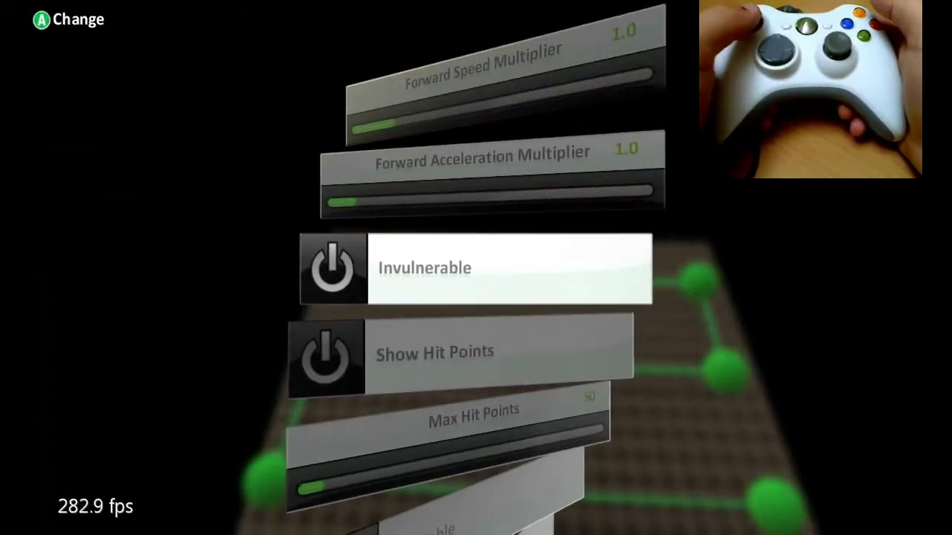
{"action": "key", "text": "Up"}
{"action": "key", "text": "Down"}
{"action": "key", "text": "Down"}
{"action": "key", "text": "Down"}
{"action": "key", "text": "Down"}
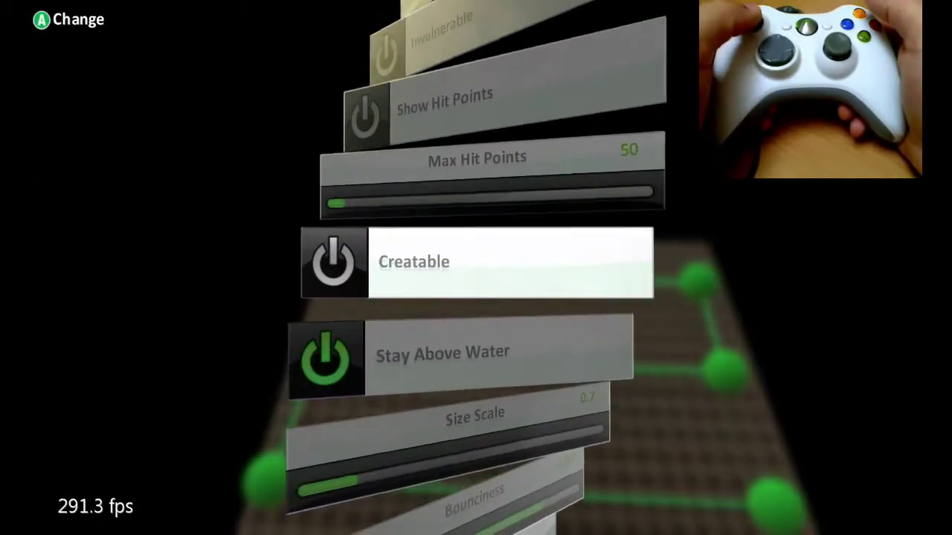
{"action": "key", "text": "Return"}
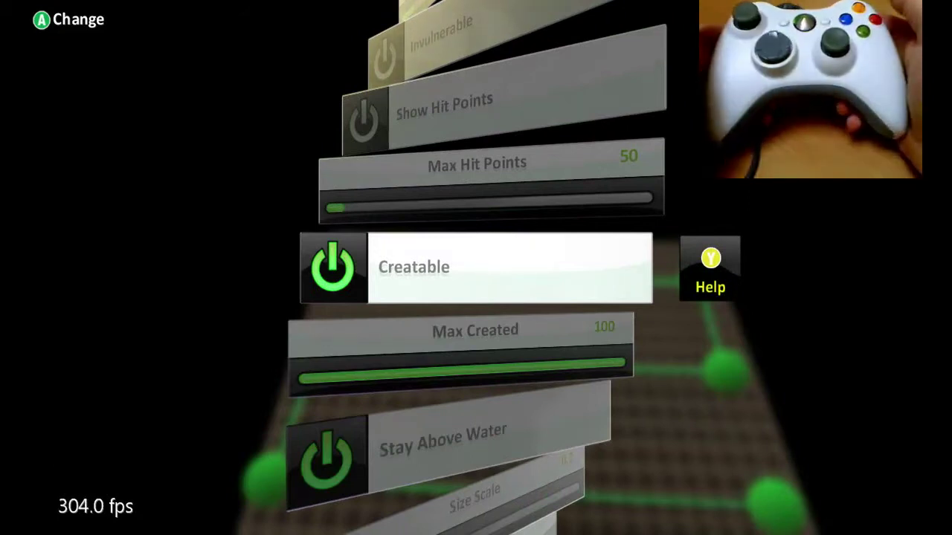
{"action": "key", "text": "Escape"}
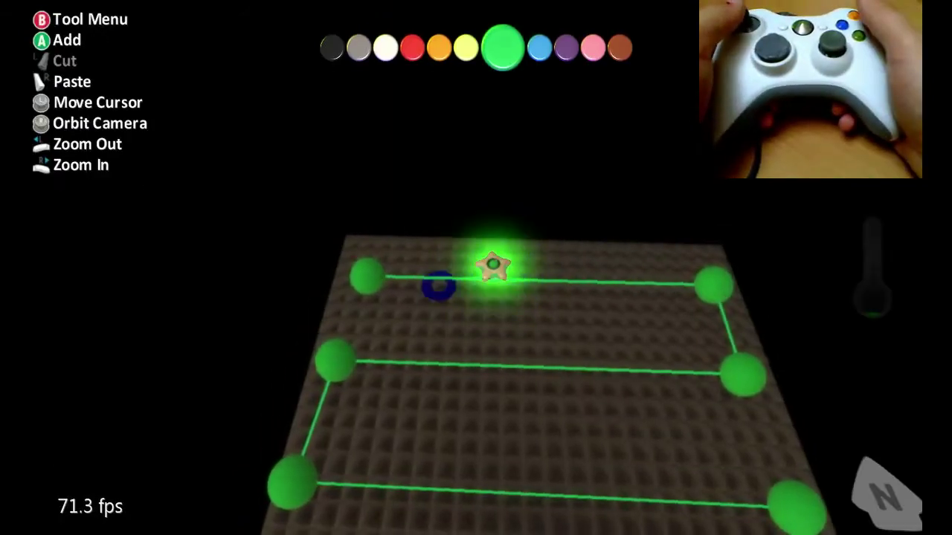
Step: Leave path editing and add a Cloud bot beside the path's top-left corner
{"action": "key", "text": "Escape"}
{"action": "key", "text": "Return"}
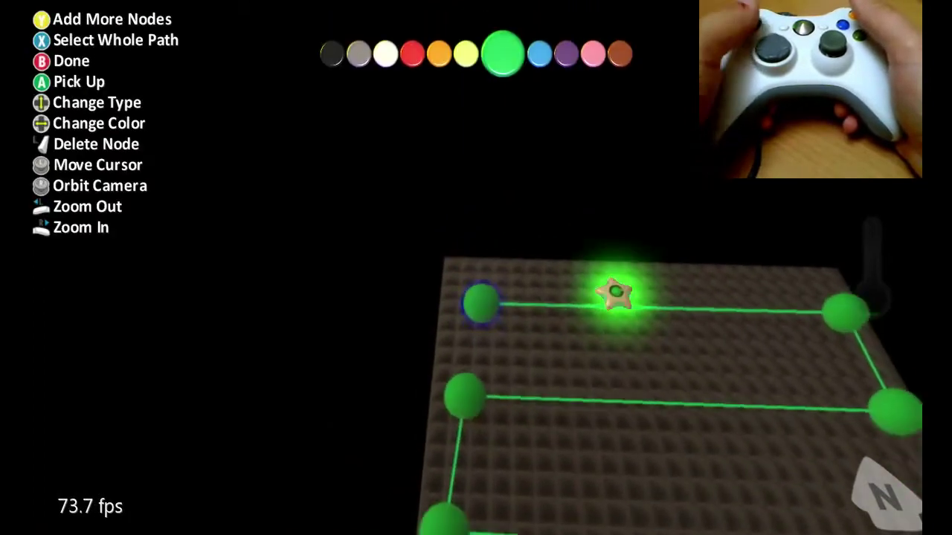
{"action": "key", "text": "Escape"}
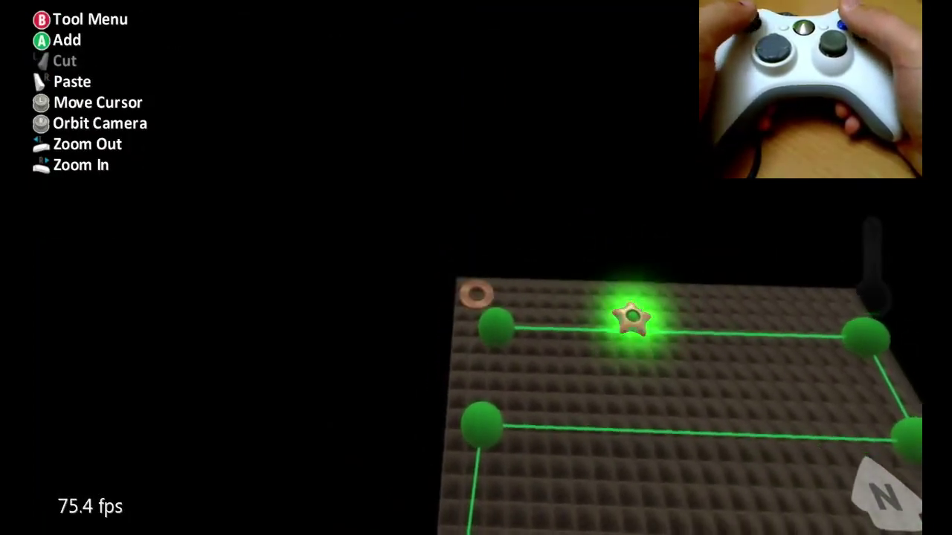
{"action": "key", "text": "Return"}
{"action": "key", "text": "Return"}
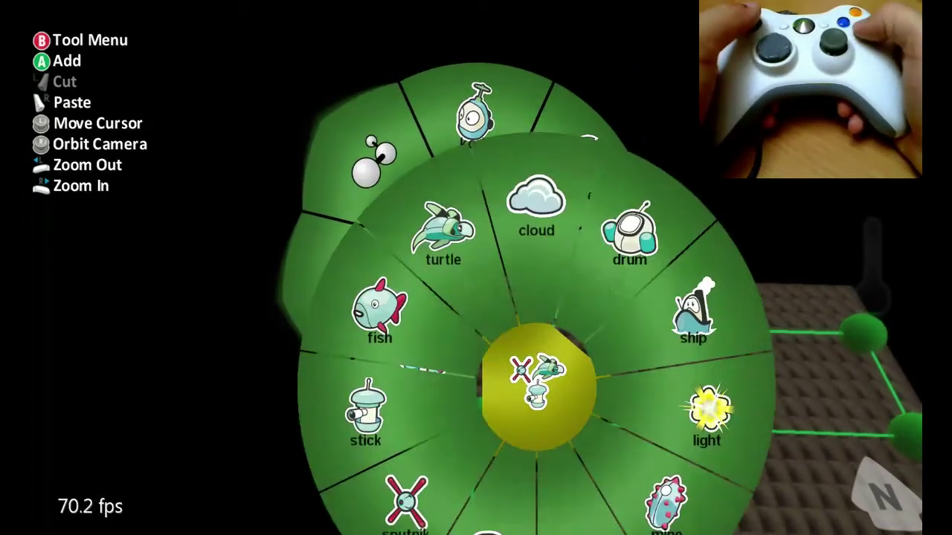
{"action": "key", "text": "Up"}
{"action": "key", "text": "Return"}
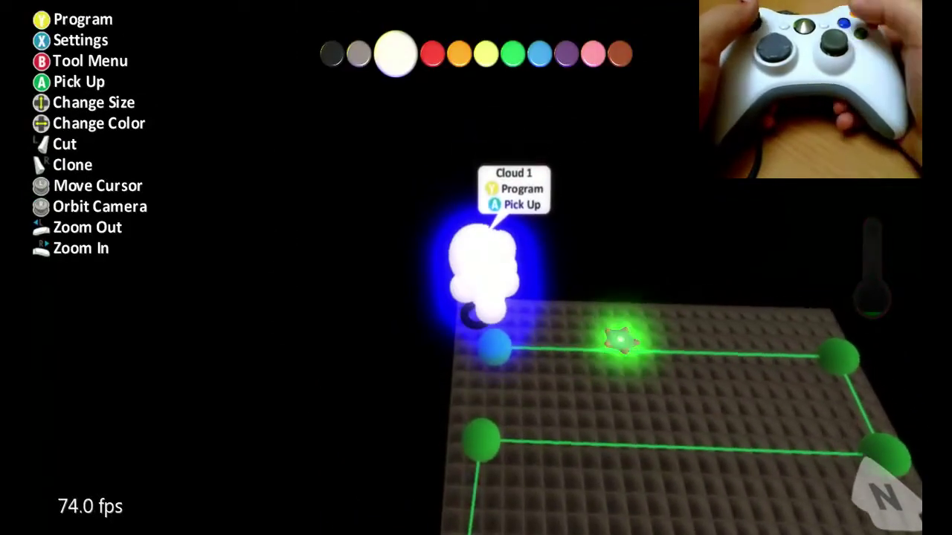
Step: Make Cloud 1 invulnerable and move down to its Invisible setting
{"action": "key", "text": "x"}
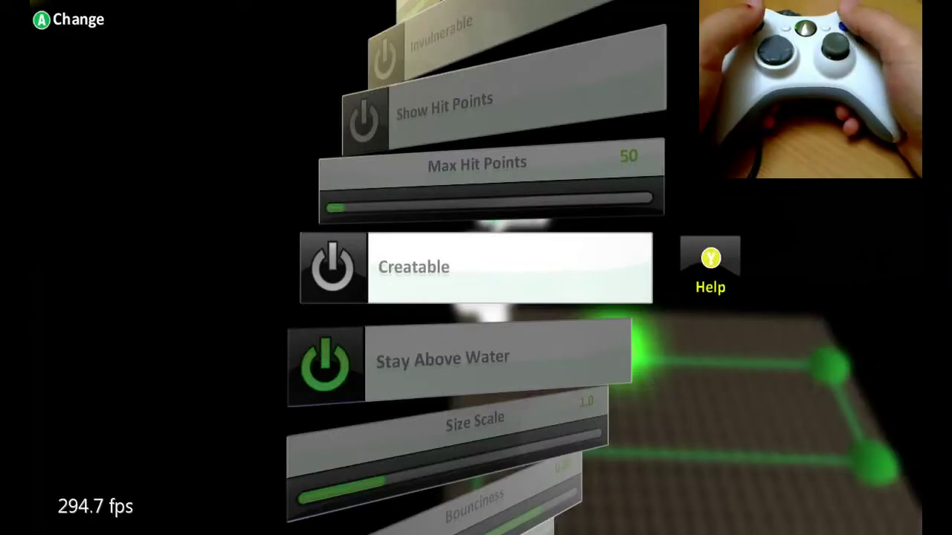
{"action": "key", "text": "Up"}
{"action": "key", "text": "Up"}
{"action": "key", "text": "Up"}
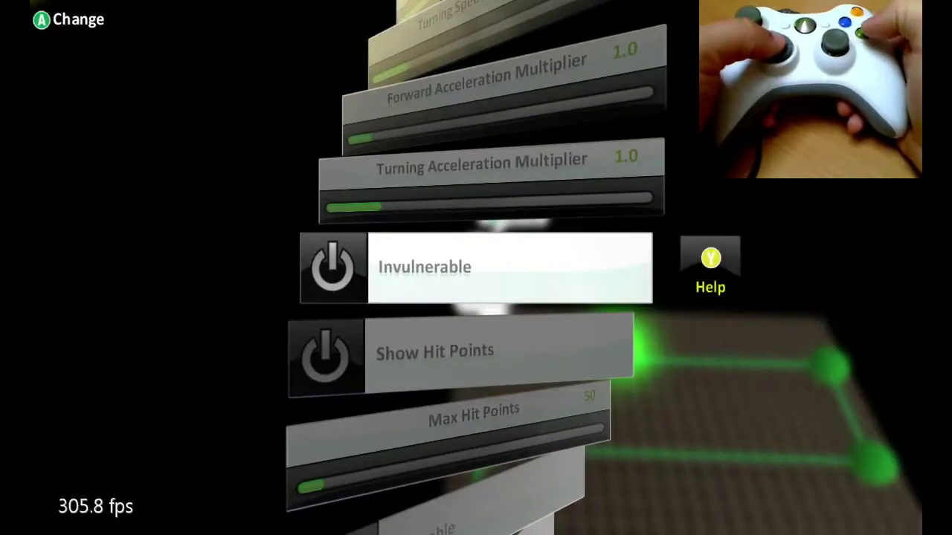
{"action": "key", "text": "Down"}
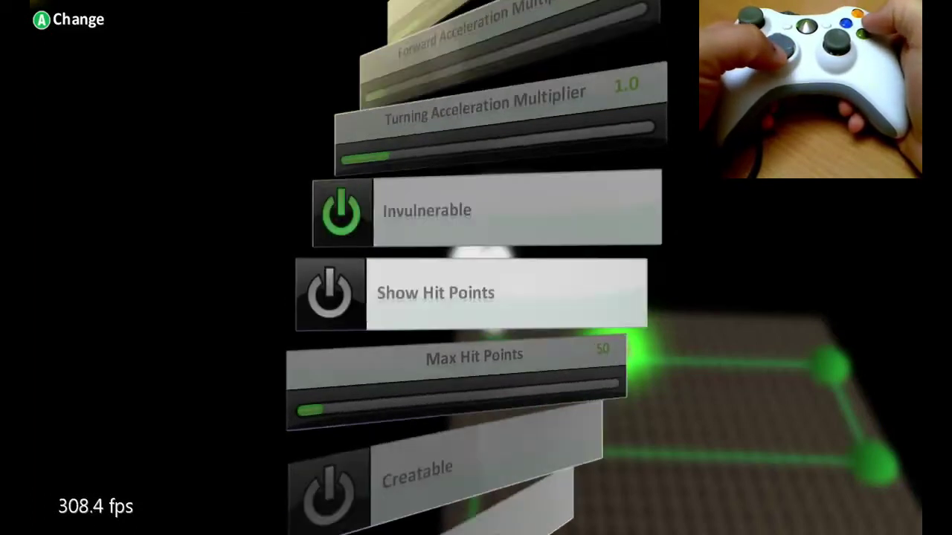
{"action": "key", "text": "Down"}
{"action": "key", "text": "Down"}
{"action": "key", "text": "Down"}
{"action": "key", "text": "Down"}
{"action": "key", "text": "Down"}
{"action": "key", "text": "Down"}
{"action": "key", "text": "Down"}
{"action": "key", "text": "Down"}
{"action": "key", "text": "Down"}
{"action": "key", "text": "Down"}
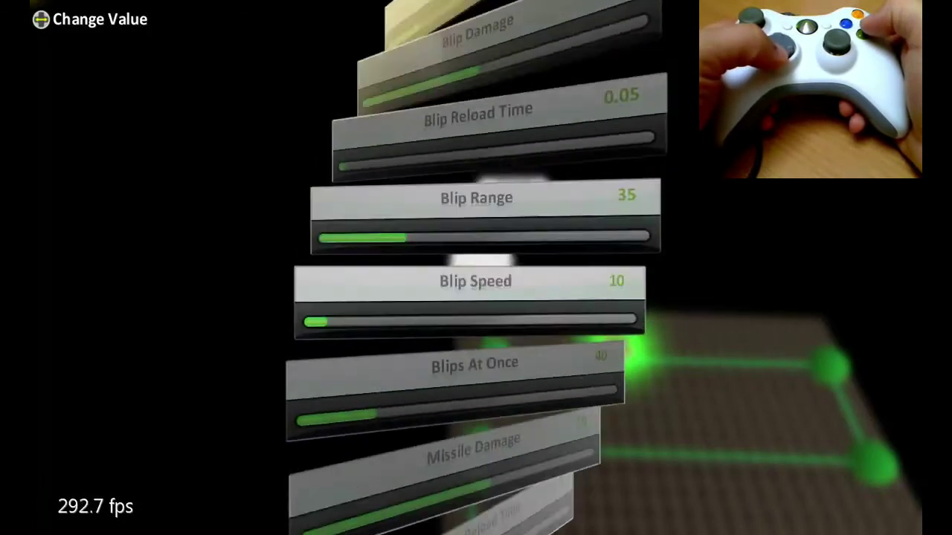
{"action": "key", "text": "Down"}
{"action": "key", "text": "Down"}
{"action": "key", "text": "Down"}
{"action": "key", "text": "Down"}
{"action": "key", "text": "Down"}
{"action": "key", "text": "Down"}
{"action": "key", "text": "Down"}
{"action": "key", "text": "Down"}
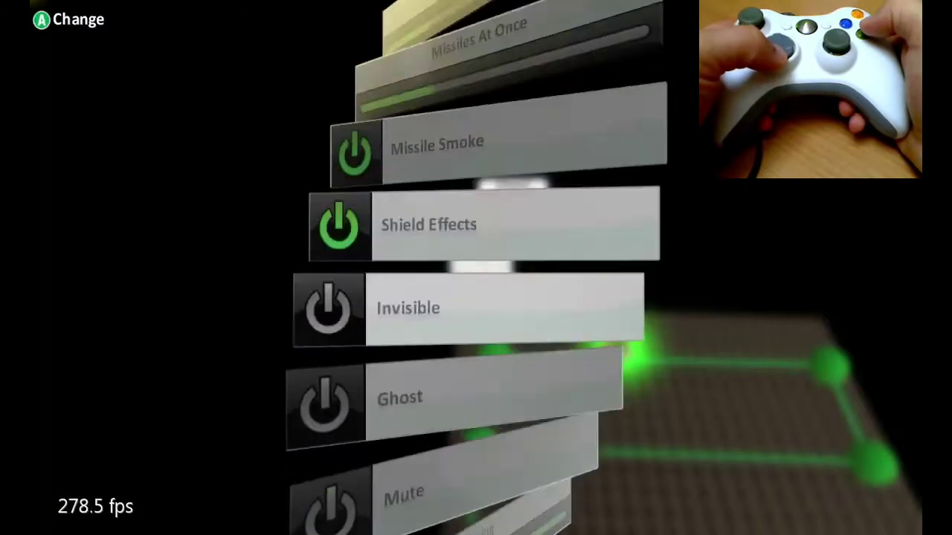
{"action": "key", "text": "Down"}
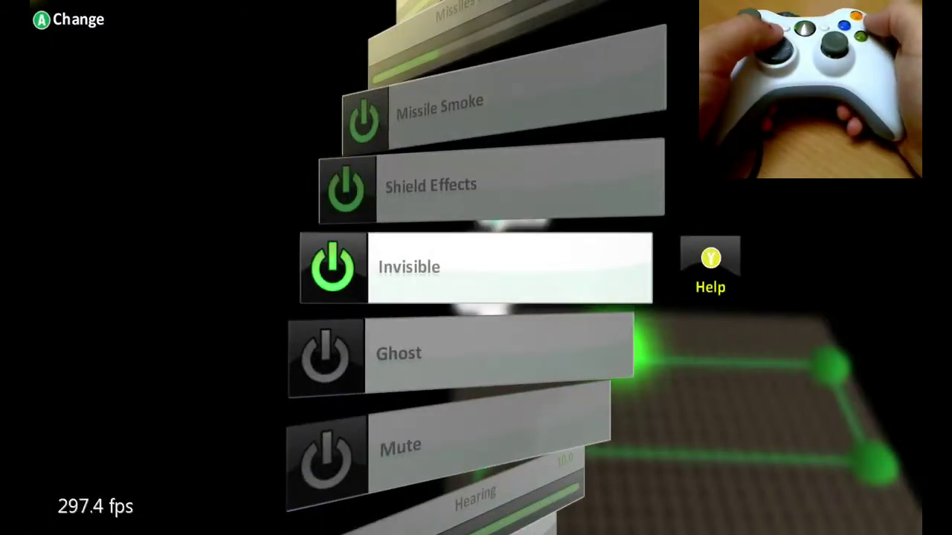
Step: Give the cloud's rule 1 a WHEN condition of a random 2-second timer
{"action": "key", "text": "Escape"}
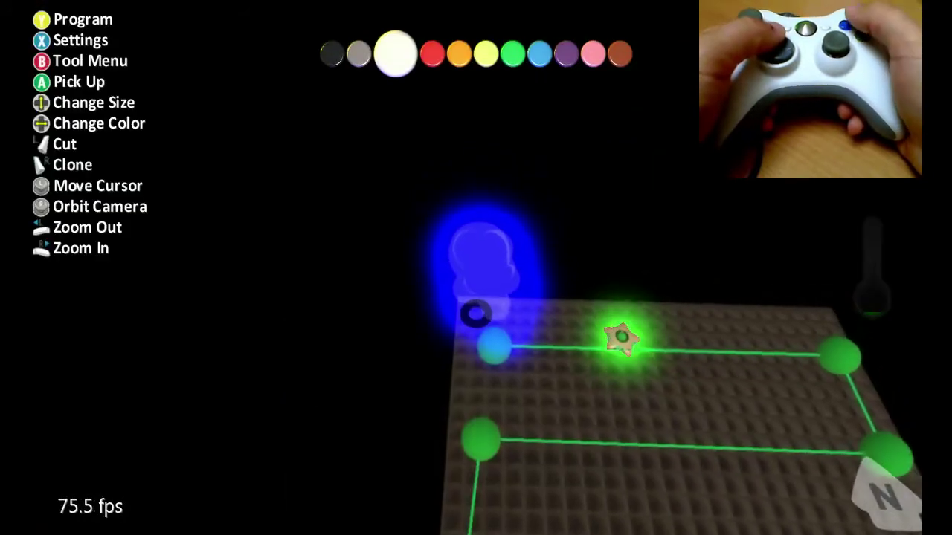
{"action": "key", "text": "y"}
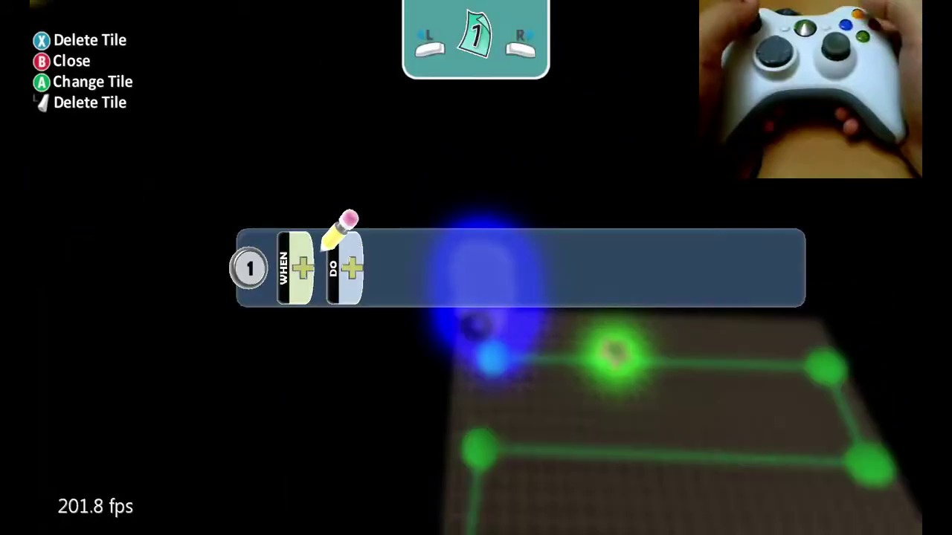
{"action": "key", "text": "a"}
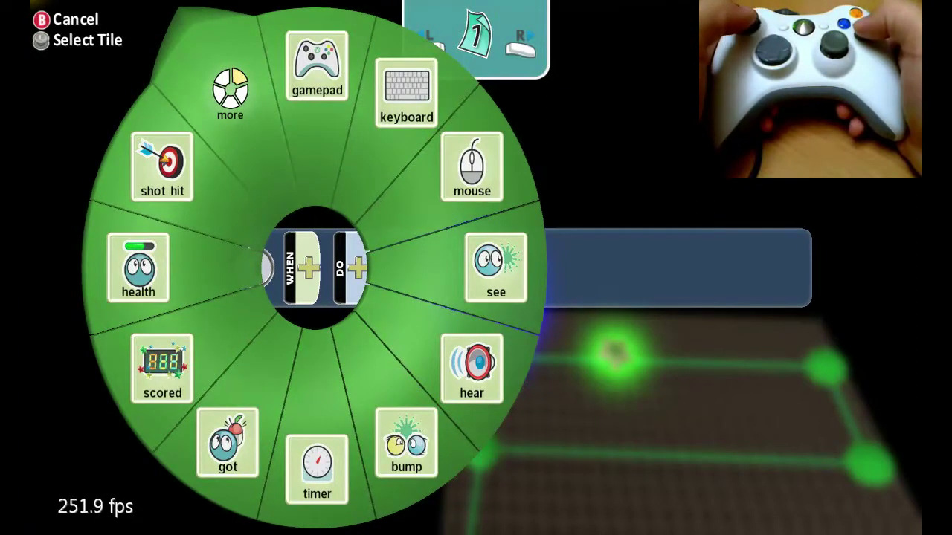
{"action": "key", "text": "a"}
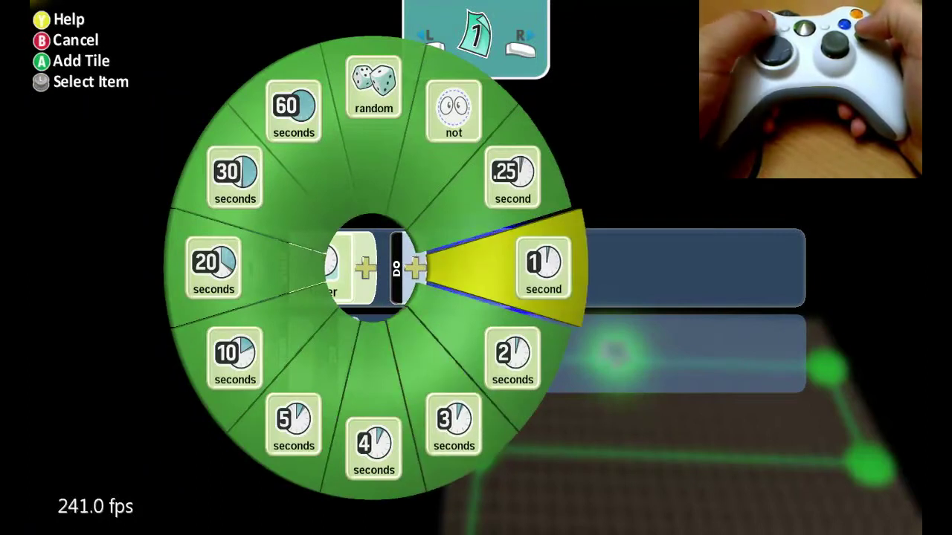
{"action": "key", "text": "a"}
{"action": "key", "text": "a"}
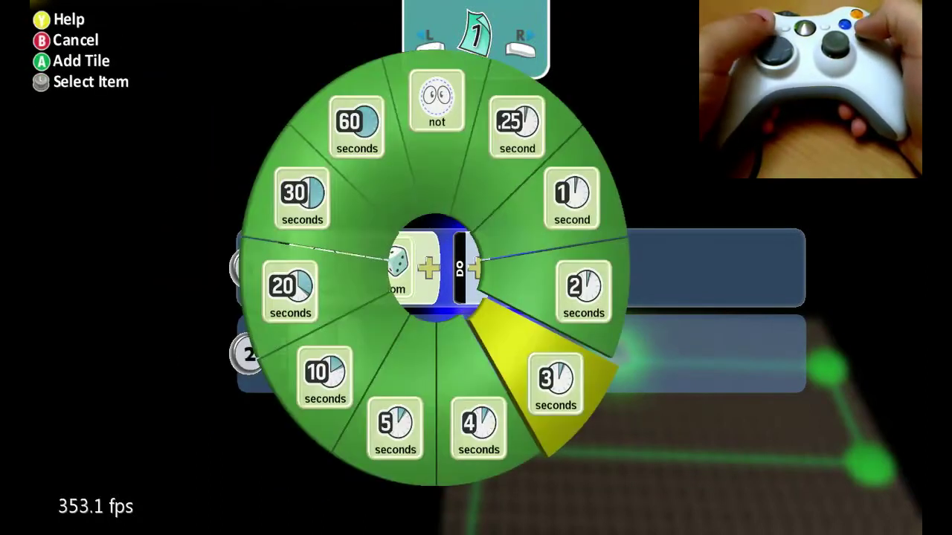
{"action": "key", "text": "a"}
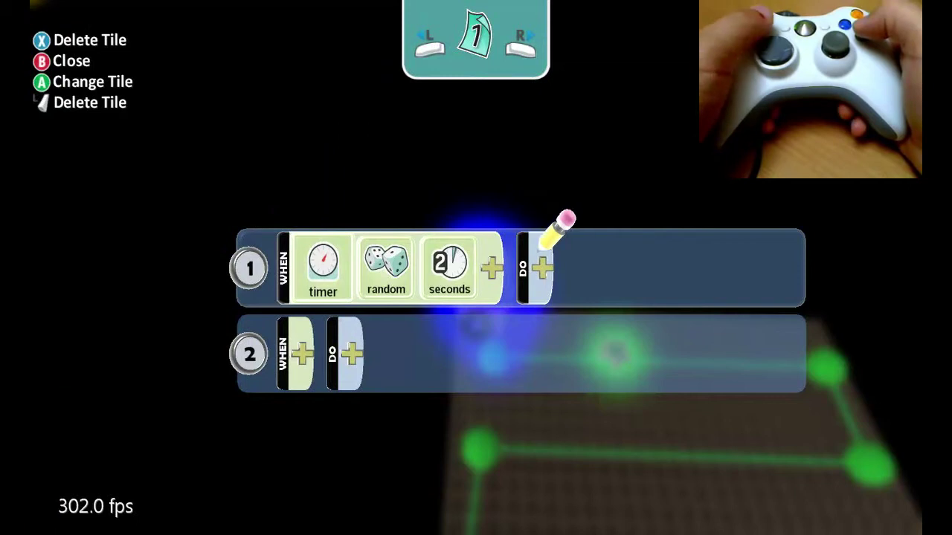
Step: Make rule 1 create a Saucer 2 and close the cloud's program
{"action": "key", "text": "a"}
{"action": "key", "text": "a"}
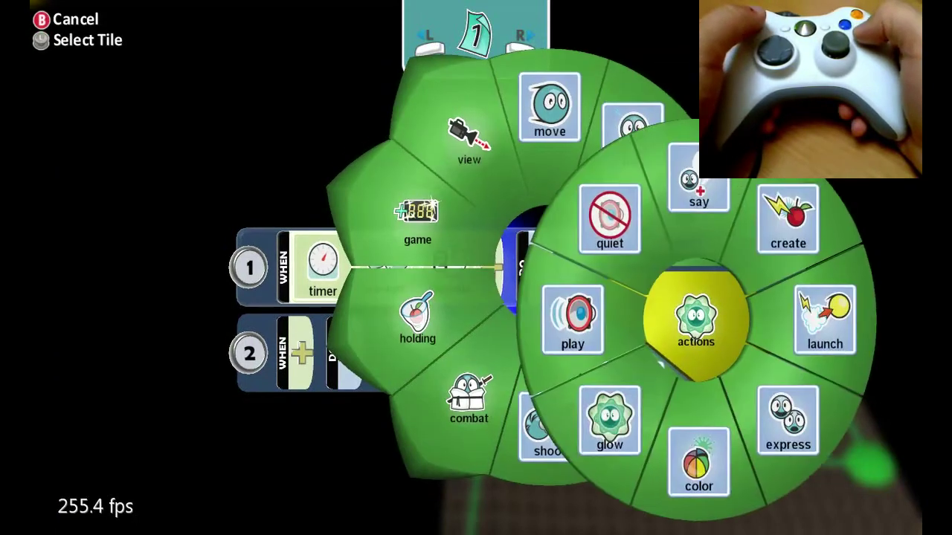
{"action": "key", "text": "a"}
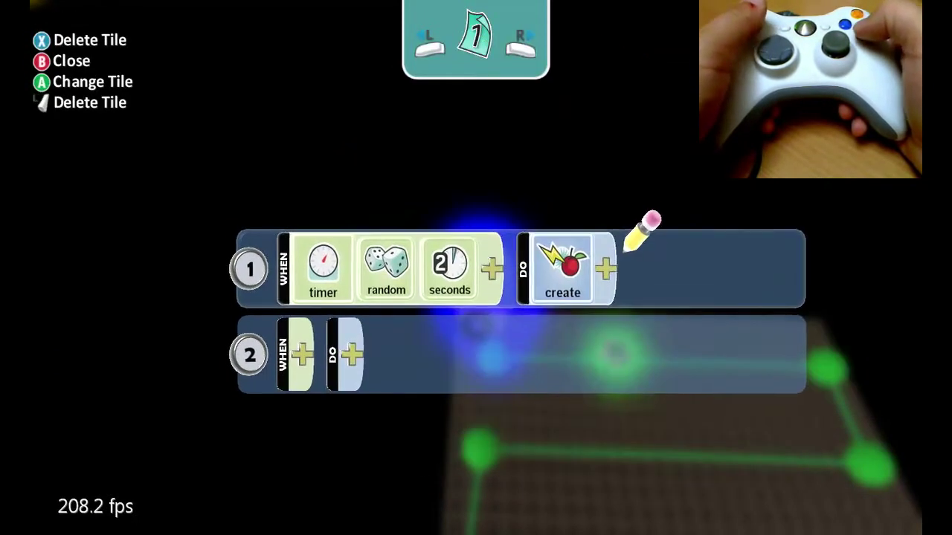
{"action": "key", "text": "a"}
{"action": "key", "text": "a"}
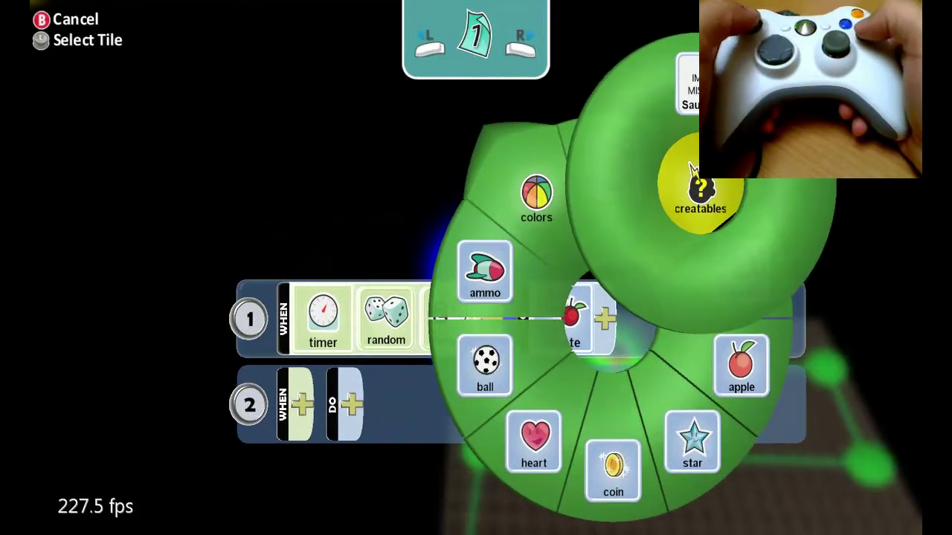
{"action": "key", "text": "a"}
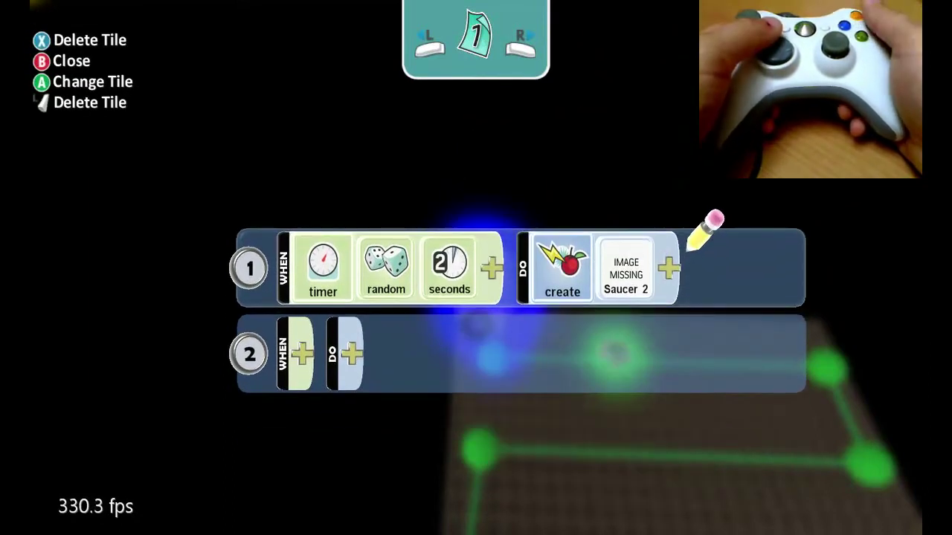
{"action": "key", "text": "b"}
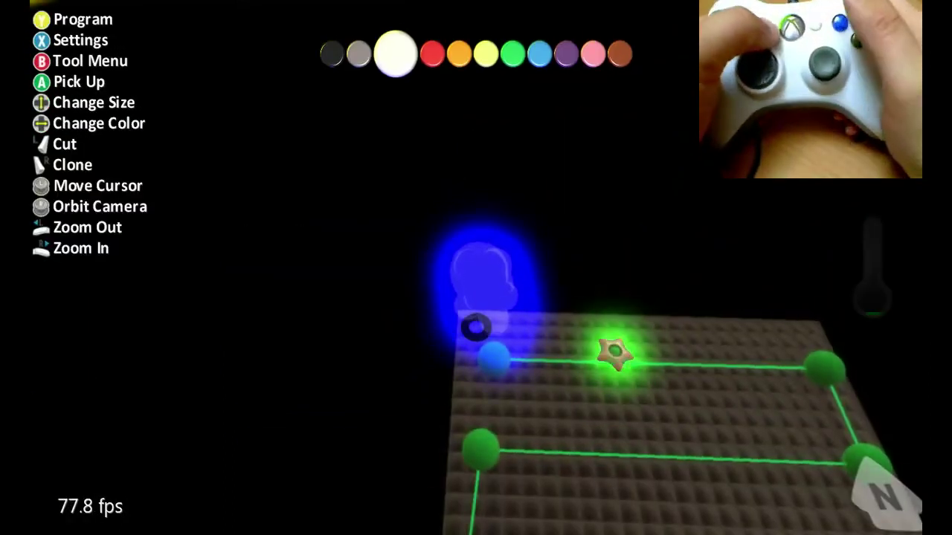
{"action": "key", "text": "b"}
{"action": "key", "text": "Left"}
{"action": "key", "text": "a"}
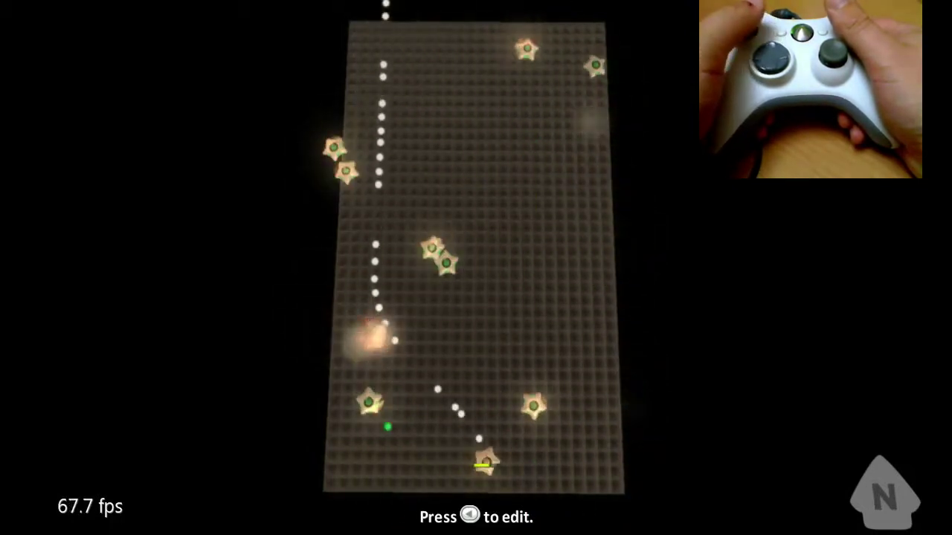
{"action": "key", "text": "Escape"}
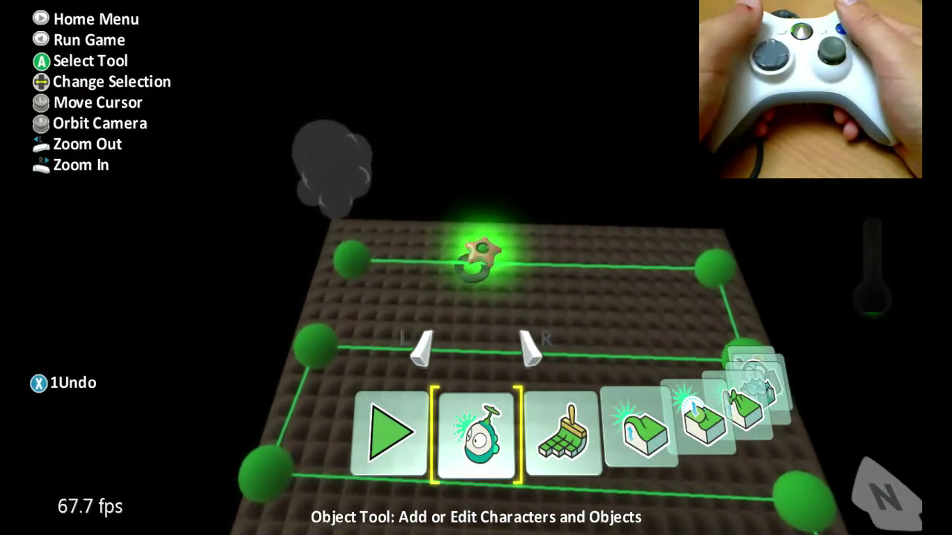
Step: Change Saucer 2's rule 2 timer from 2 seconds to a random 1 second
{"action": "key", "text": "Return"}
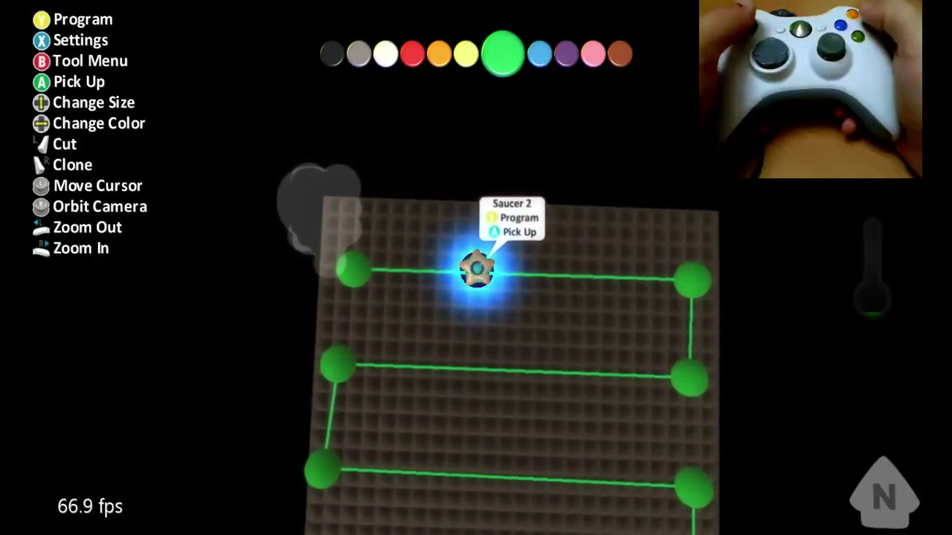
{"action": "key", "text": "y"}
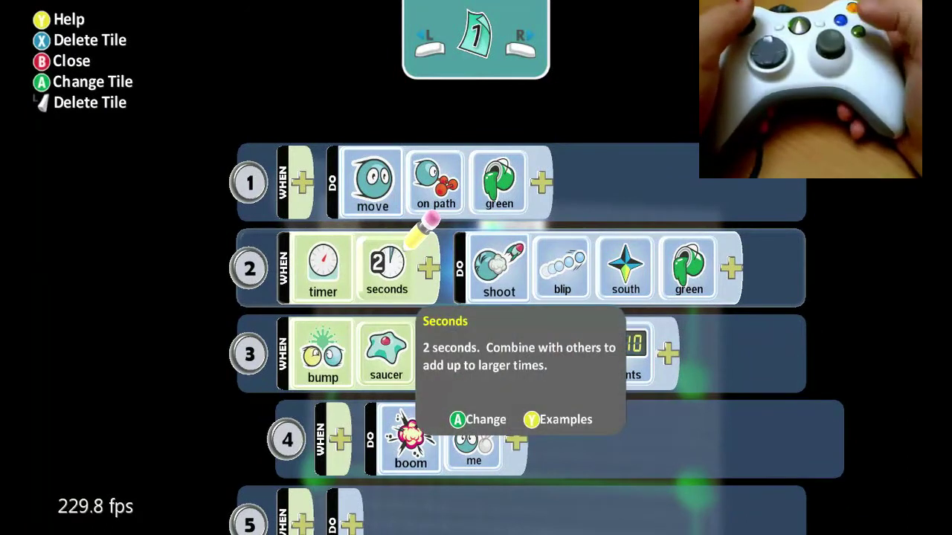
{"action": "key", "text": "a"}
{"action": "key", "text": "a"}
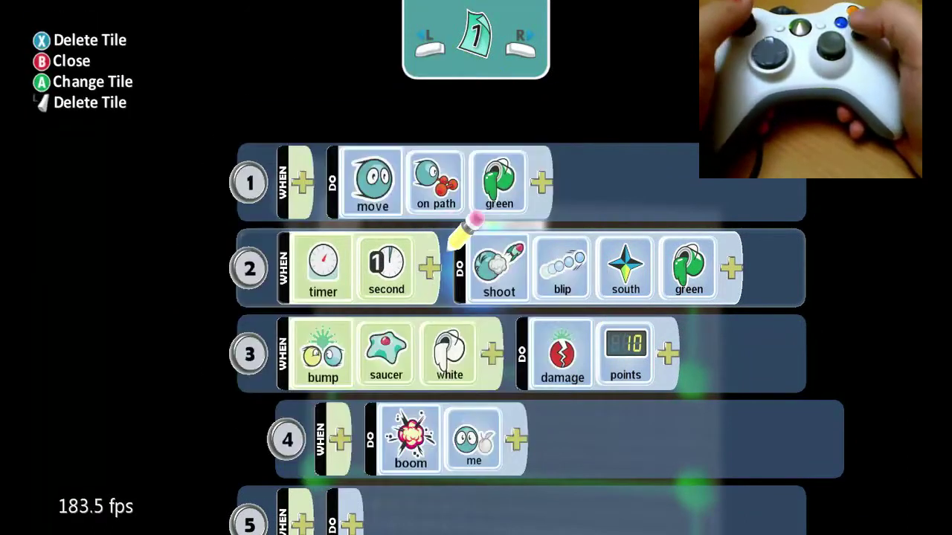
{"action": "key", "text": "a"}
{"action": "key", "text": "a"}
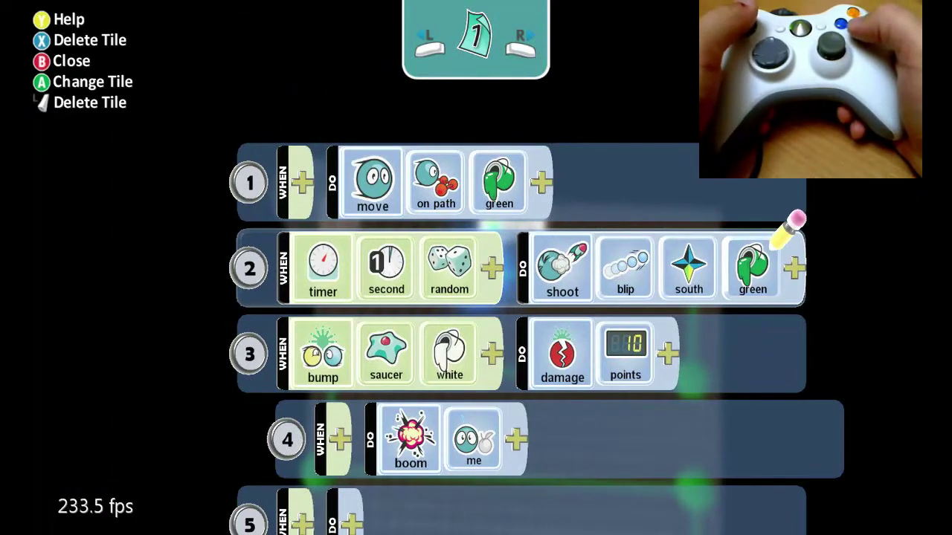
{"action": "key", "text": "Escape"}
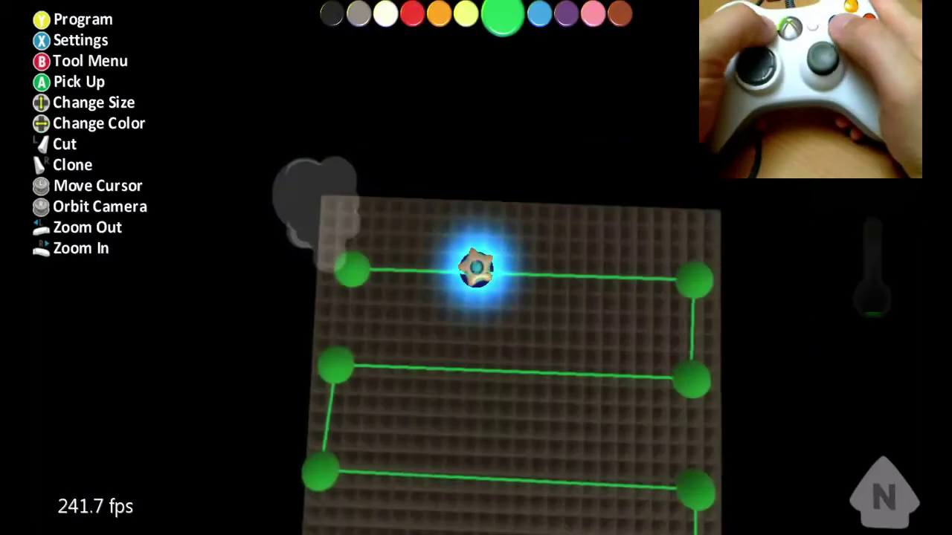
Step: Play the level to watch the saucers' faster random green blips
{"action": "key", "text": "Escape"}
{"action": "key", "text": "Left"}
{"action": "key", "text": "a"}
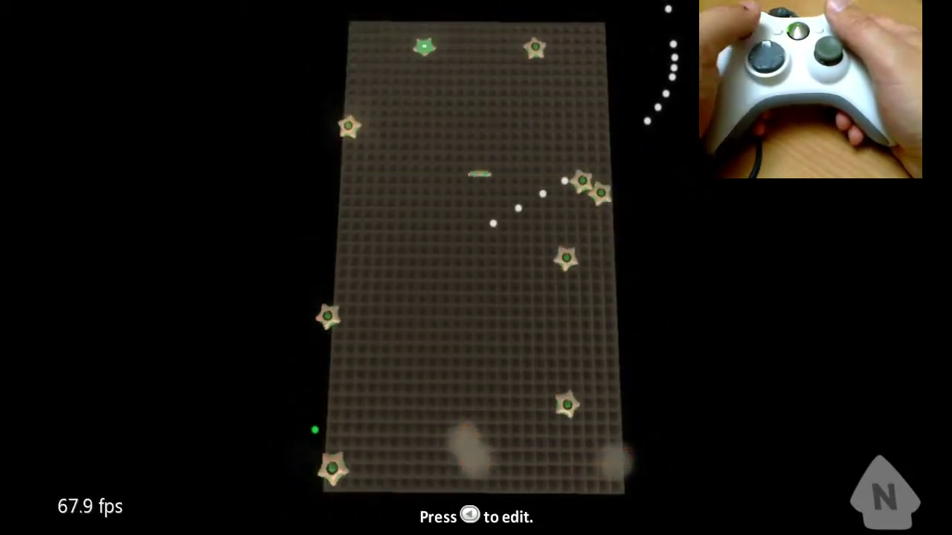
Step: Stop the game and set Saucer 2's rule 2 timer to a random .25 second
{"action": "key", "text": "Escape"}
{"action": "key", "text": "Return"}
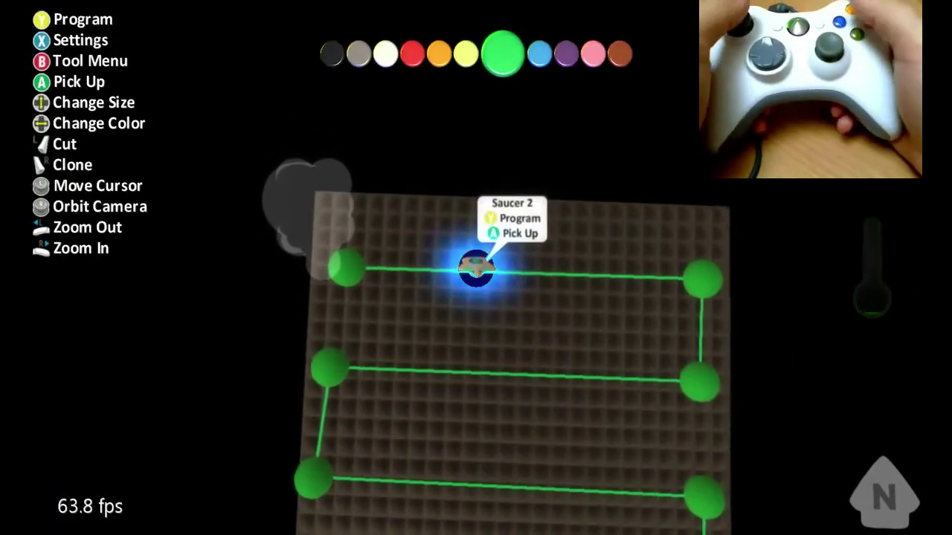
{"action": "key", "text": "y"}
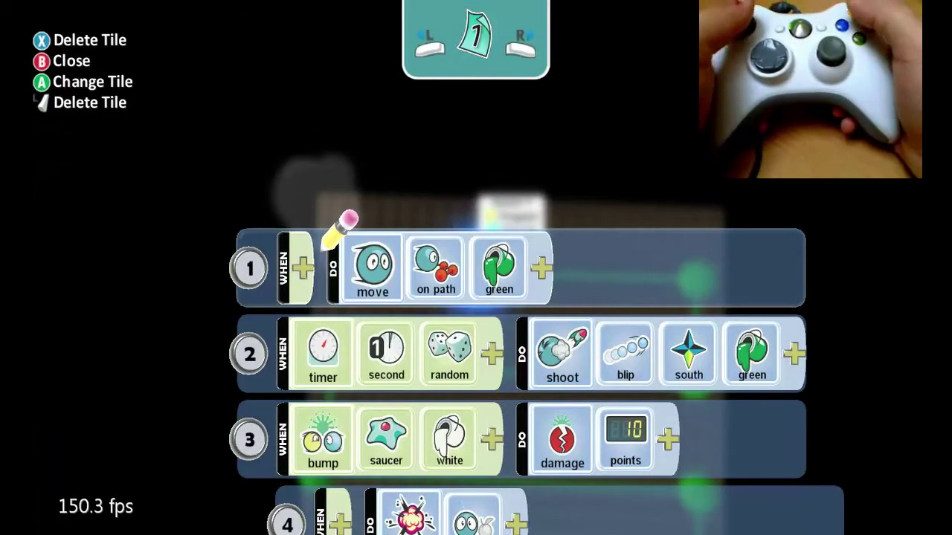
{"action": "key", "text": "Down"}
{"action": "key", "text": "Return"}
{"action": "key", "text": "Right"}
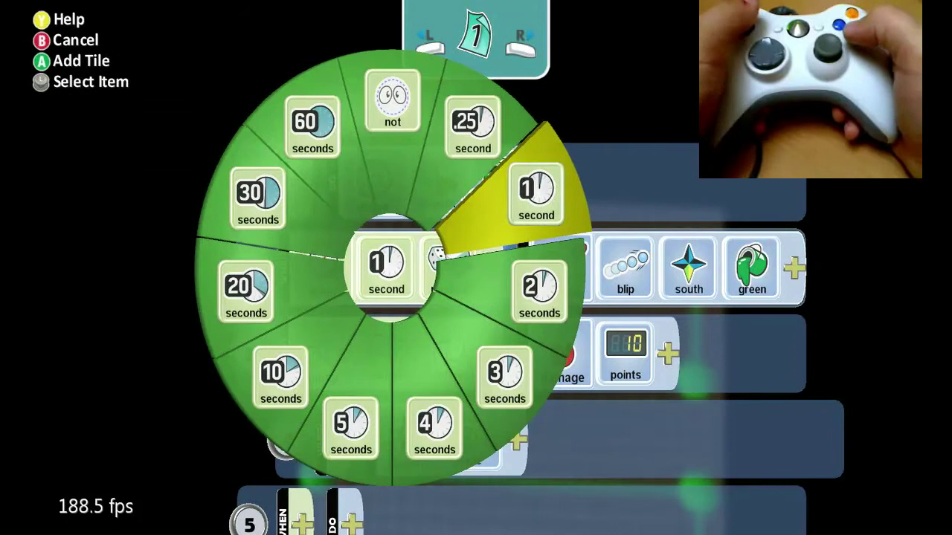
{"action": "key", "text": "Left"}
{"action": "key", "text": "Return"}
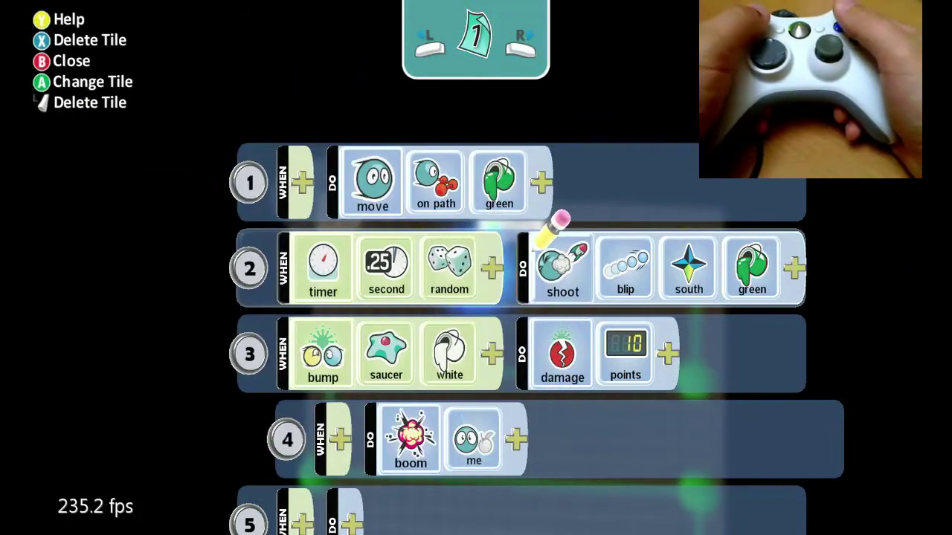
Step: Change rule 2's blip colour from green to red and close the program
{"action": "key", "text": "Right"}
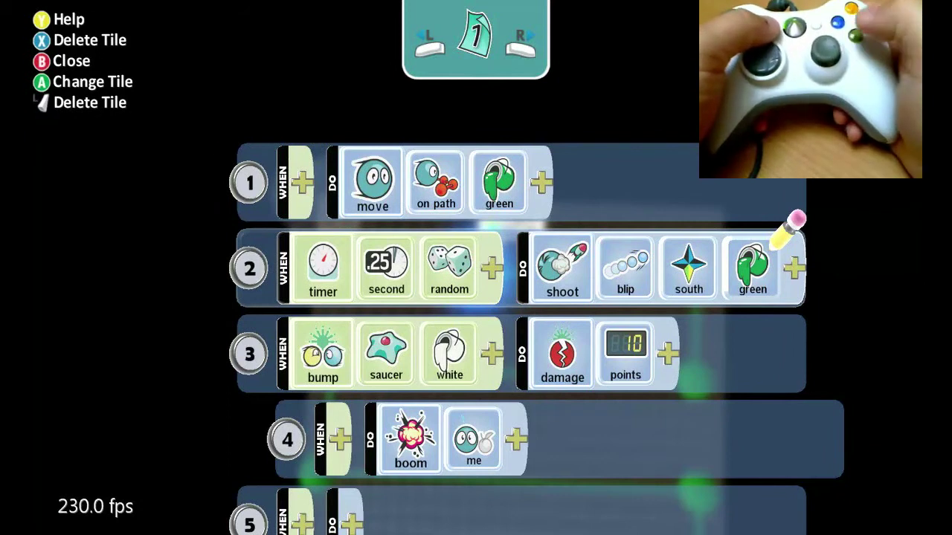
{"action": "key", "text": "Return"}
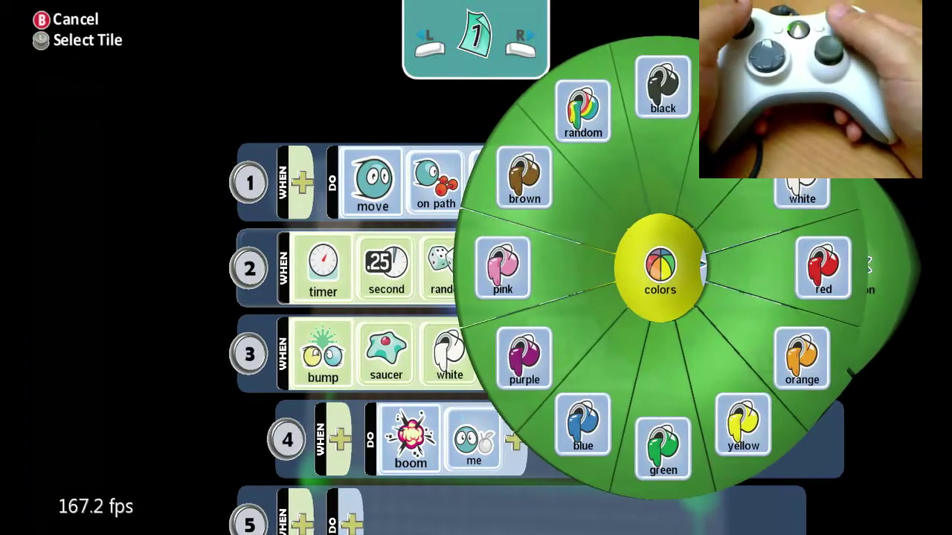
{"action": "key", "text": "Right"}
{"action": "key", "text": "Return"}
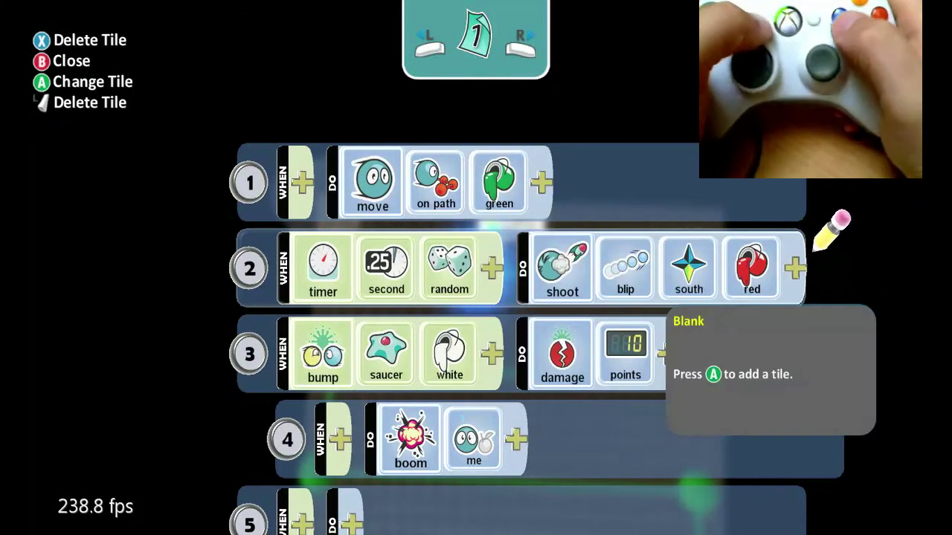
{"action": "key", "text": "Escape"}
{"action": "key", "text": "Escape"}
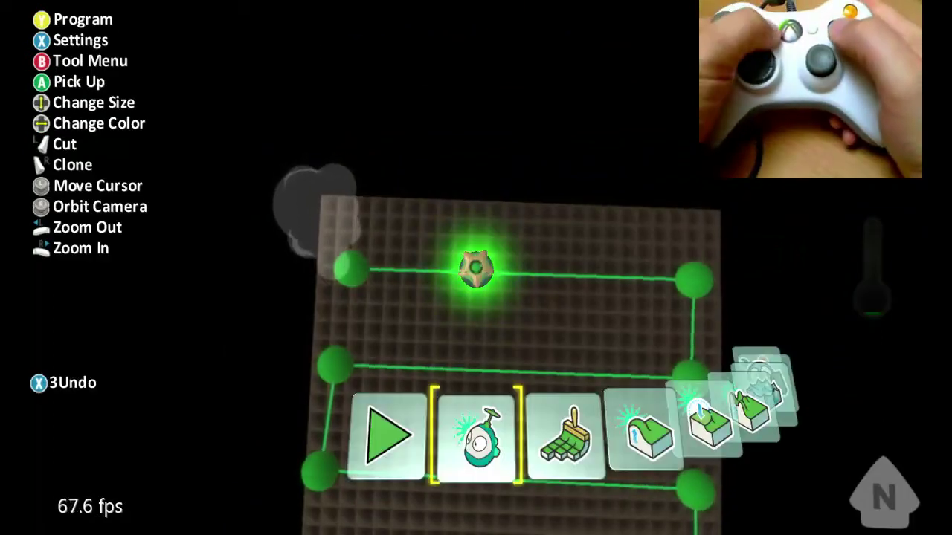
{"action": "key", "text": "Escape"}
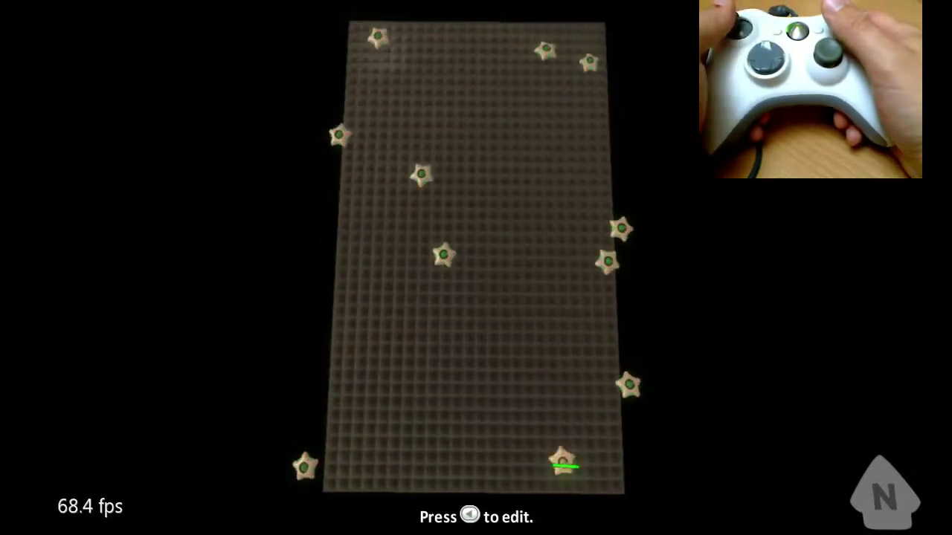
Step: Stop the test play and reopen Saucer 2's program to navigate its rules
{"action": "key", "text": "Escape"}
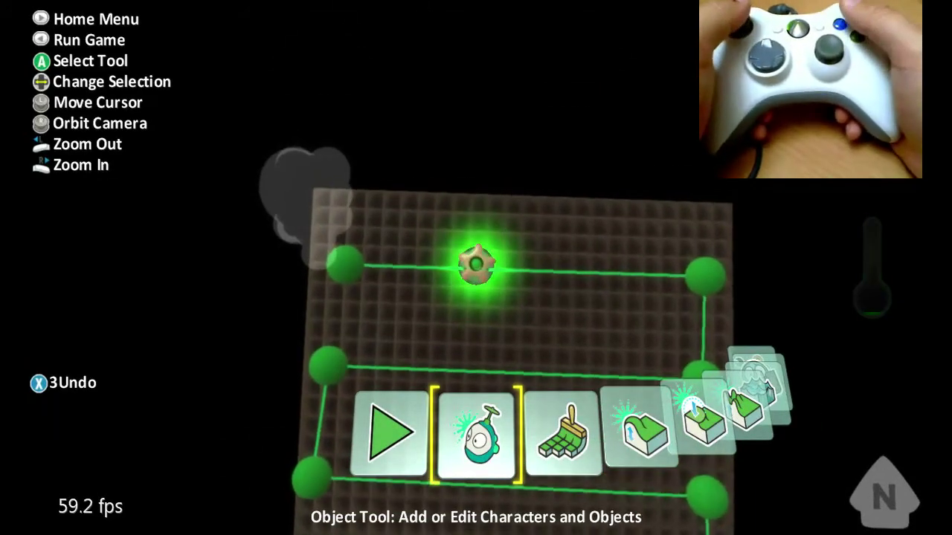
{"action": "key", "text": "Return"}
{"action": "key", "text": "y"}
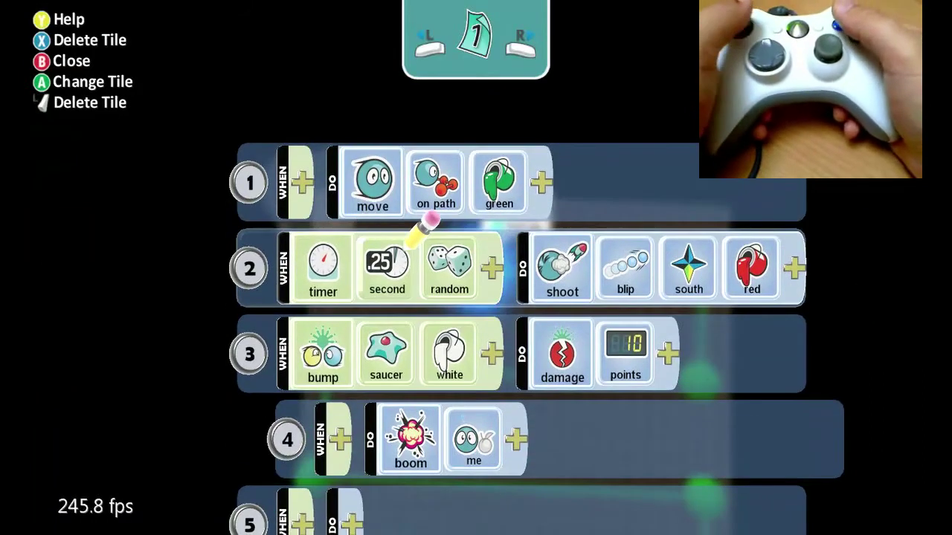
{"action": "key", "text": "Right"}
{"action": "key", "text": "Right"}
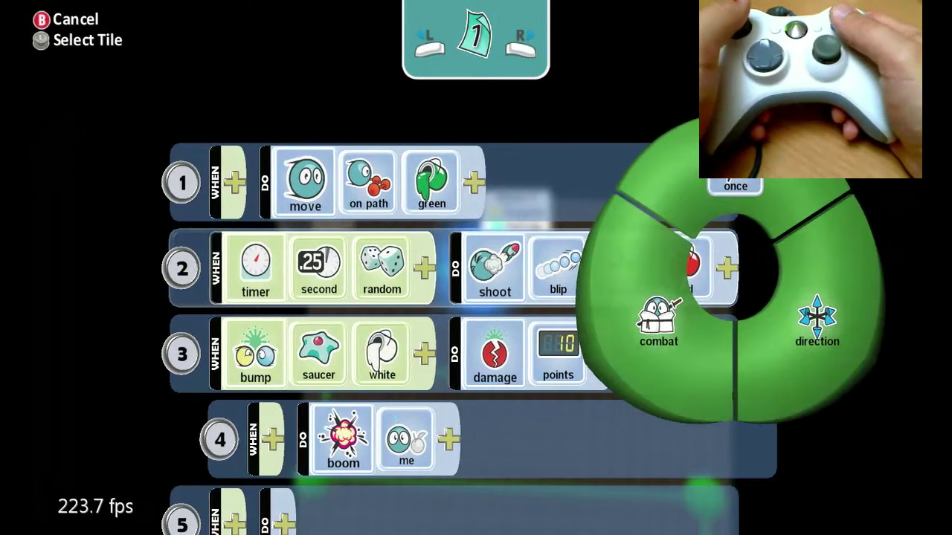
{"action": "key", "text": "Escape"}
{"action": "key", "text": "Down"}
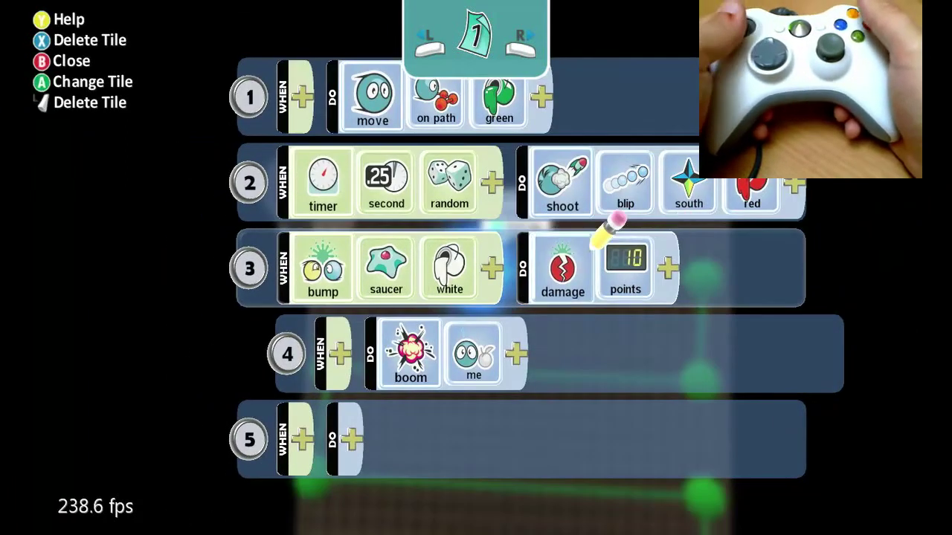
{"action": "key", "text": "Down"}
Step: Reposition the empty rule so it stays last, then close the editor
{"action": "key", "text": "Up"}
{"action": "key", "text": "Up"}
{"action": "key", "text": "Up"}
{"action": "key", "text": "Up"}
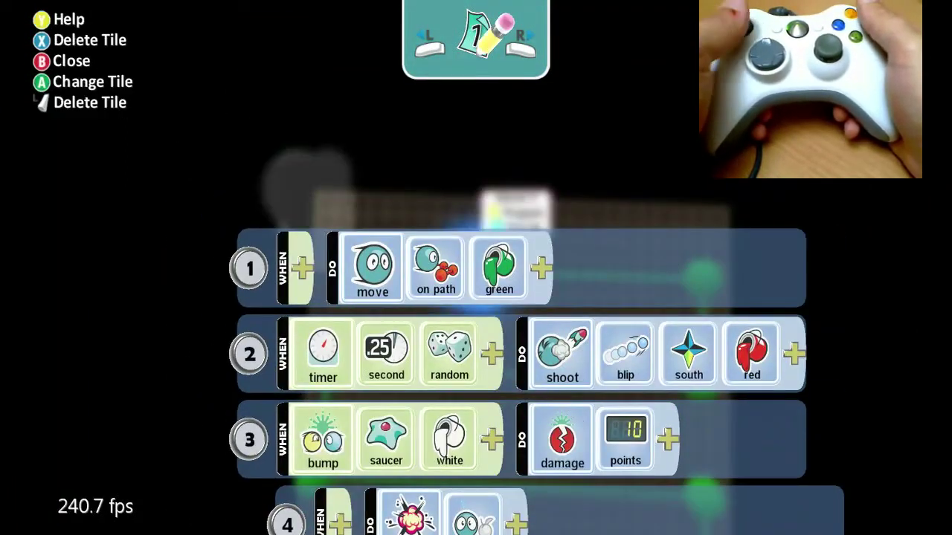
{"action": "key", "text": "Down"}
{"action": "key", "text": "Down"}
{"action": "key", "text": "Down"}
{"action": "key", "text": "Left"}
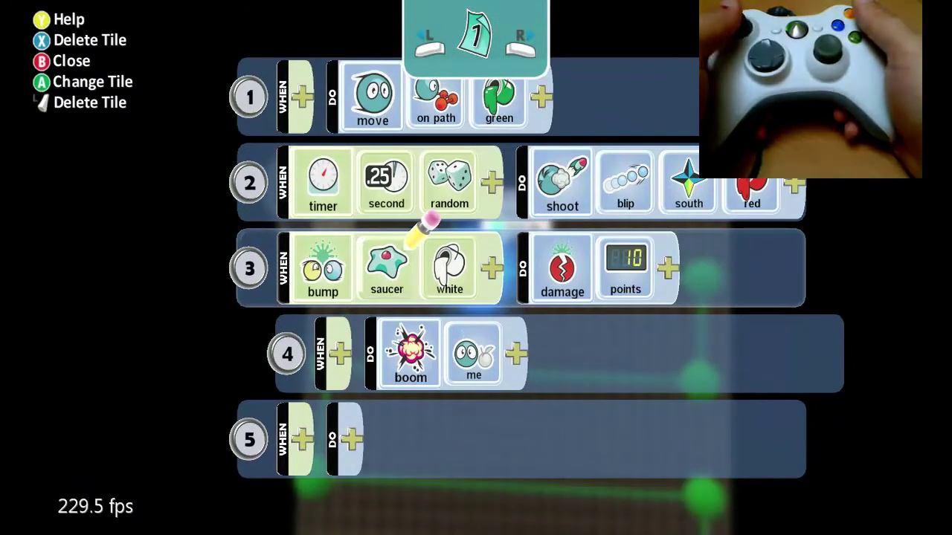
{"action": "key", "text": "Down"}
{"action": "key", "text": "Down"}
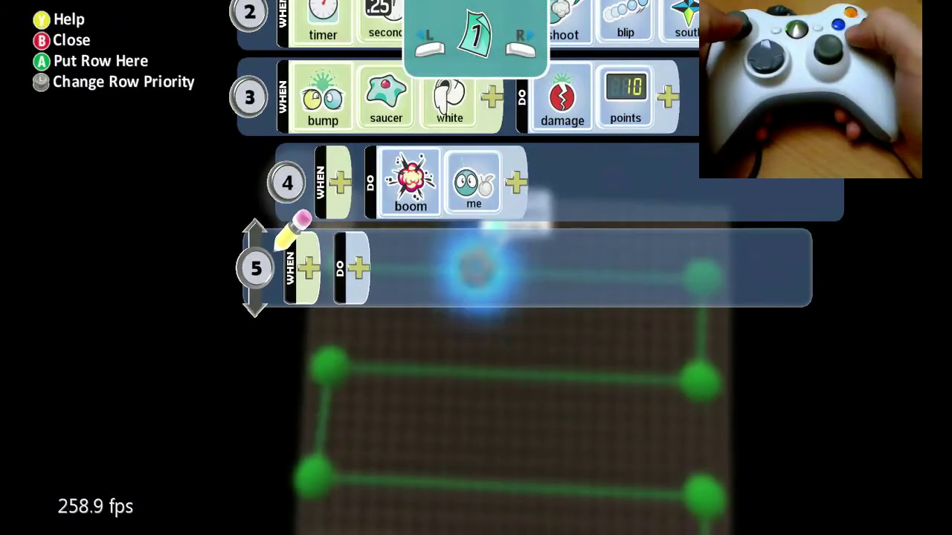
{"action": "key", "text": "Up"}
{"action": "key", "text": "Up"}
{"action": "key", "text": "Return"}
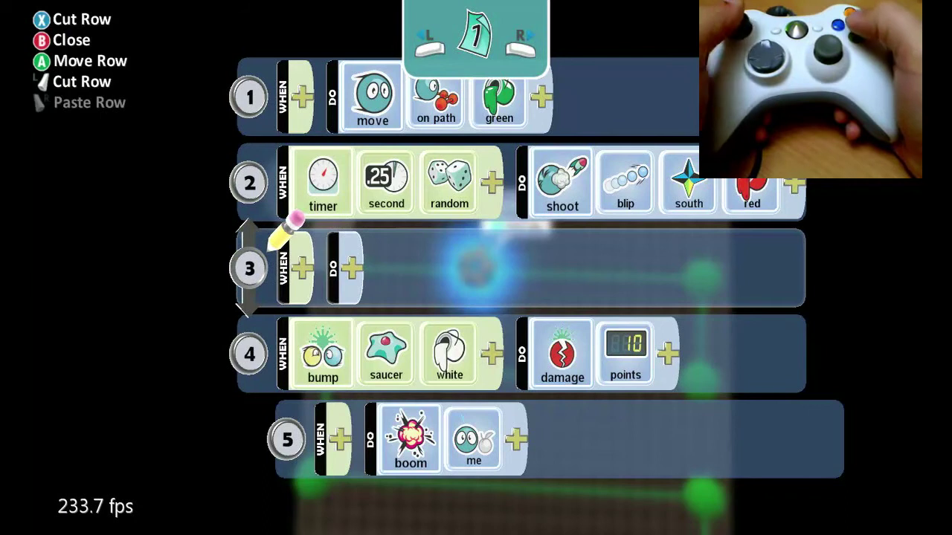
{"action": "key", "text": "Return"}
{"action": "key", "text": "Escape"}
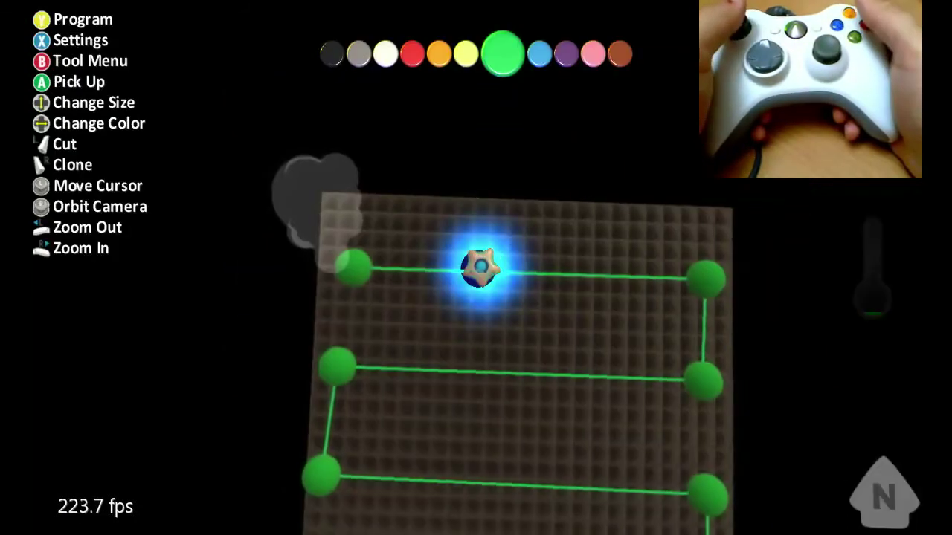
Step: Give the saucer's empty rule 5 a random 5-second timer condition
{"action": "key", "text": "y"}
{"action": "key", "text": "Down"}
{"action": "key", "text": "Down"}
{"action": "key", "text": "Down"}
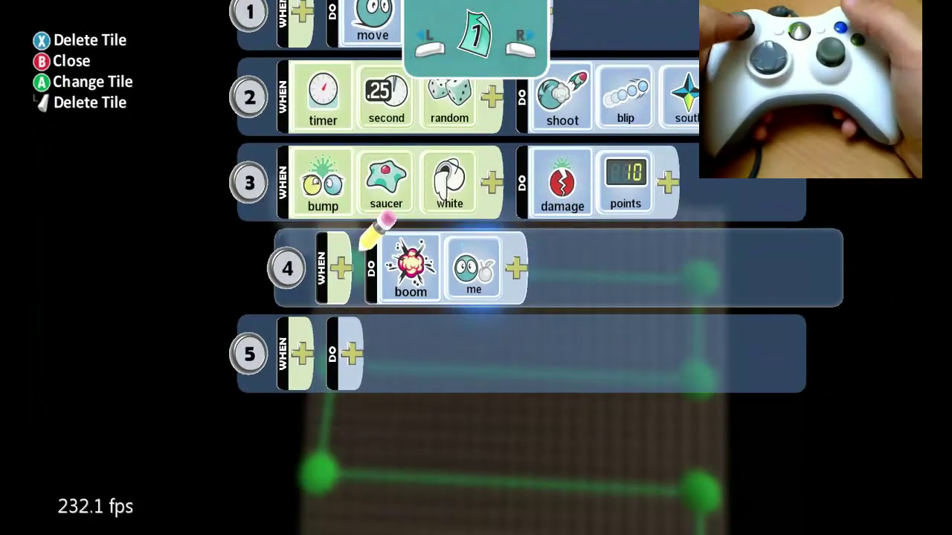
{"action": "key", "text": "Down"}
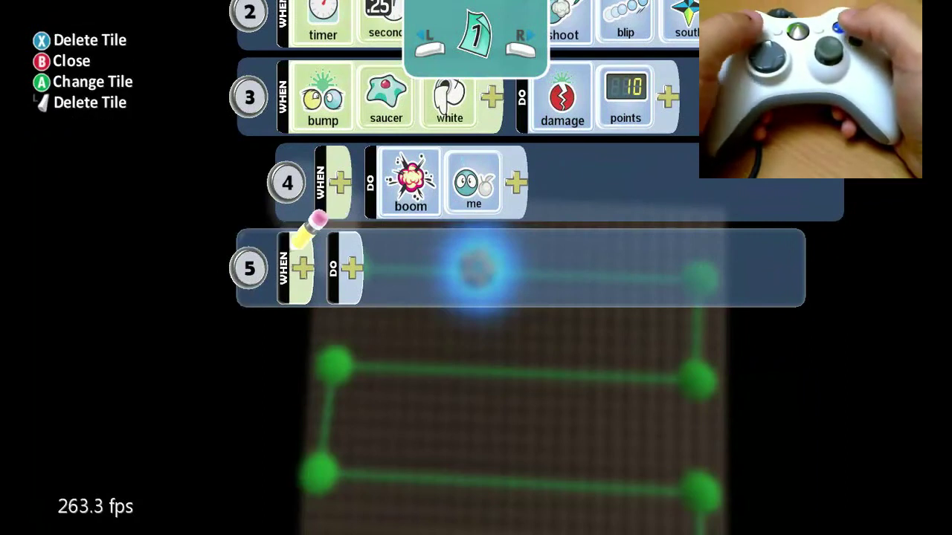
{"action": "key", "text": "Return"}
{"action": "key", "text": "Down"}
{"action": "key", "text": "Return"}
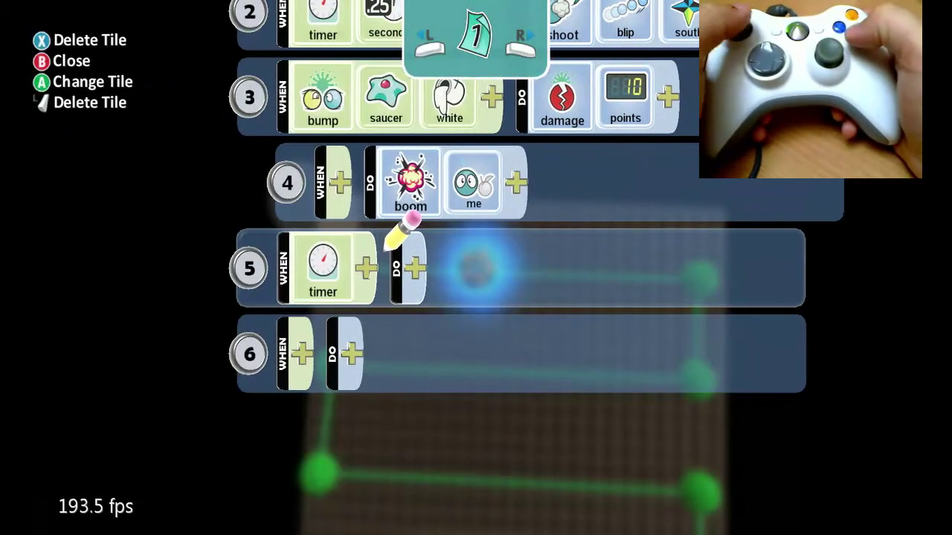
{"action": "key", "text": "Return"}
{"action": "key", "text": "Return"}
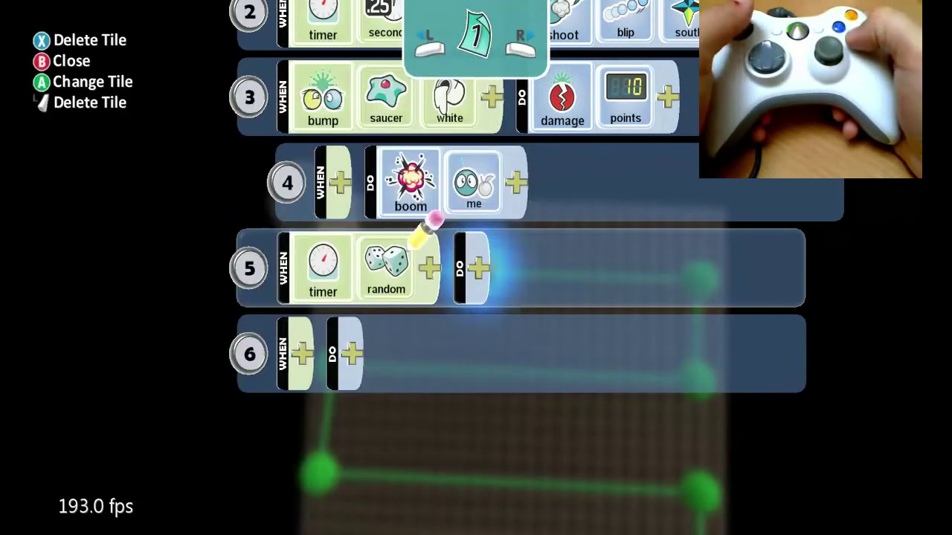
{"action": "key", "text": "Return"}
{"action": "key", "text": "Return"}
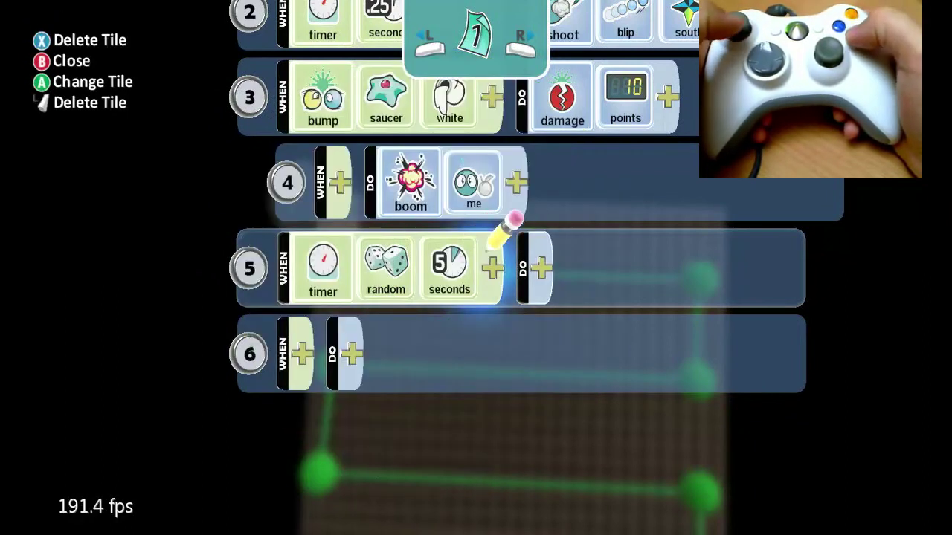
Step: Make rule 5's action shoot a missile
{"action": "key", "text": "Return"}
{"action": "key", "text": "Right"}
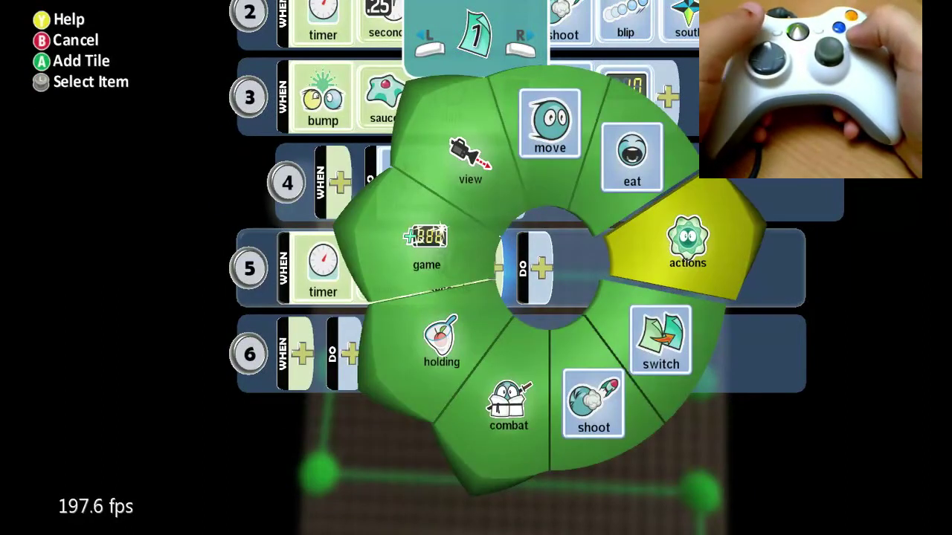
{"action": "key", "text": "Down"}
{"action": "key", "text": "Return"}
{"action": "key", "text": "Return"}
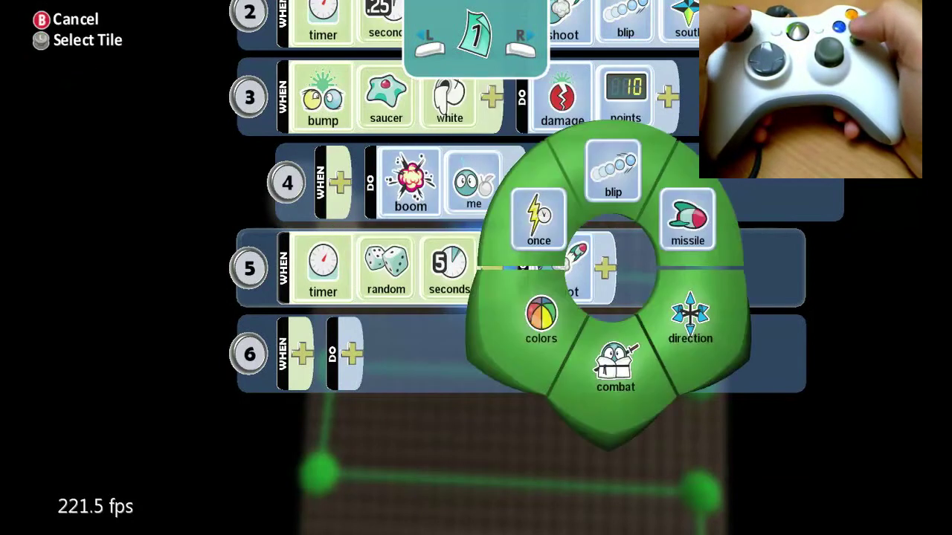
{"action": "key", "text": "Right"}
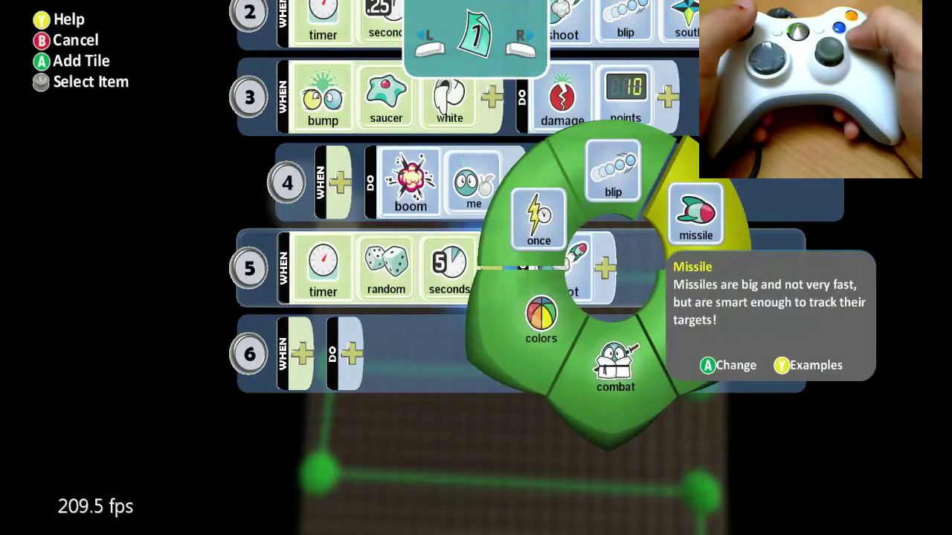
{"action": "key", "text": "Return"}
{"action": "key", "text": "Return"}
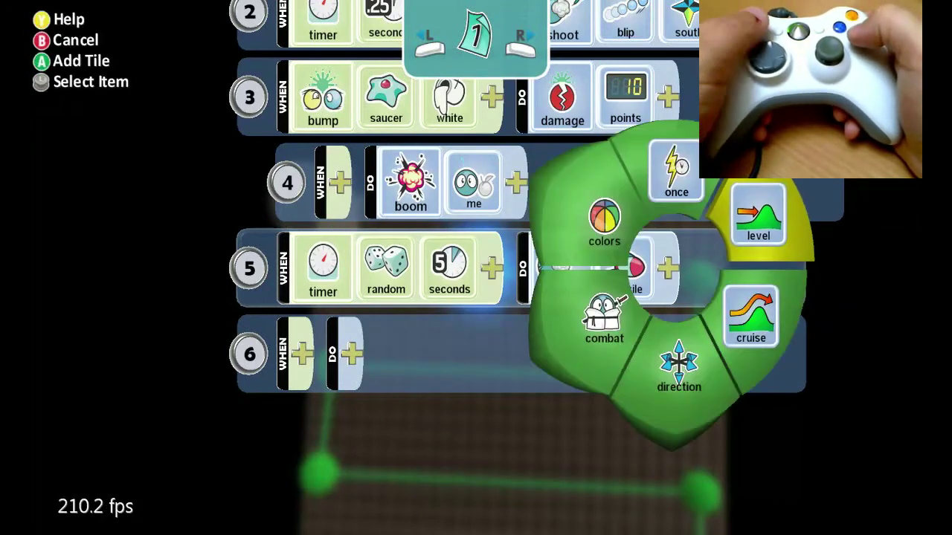
{"action": "key", "text": "Return"}
{"action": "key", "text": "Return"}
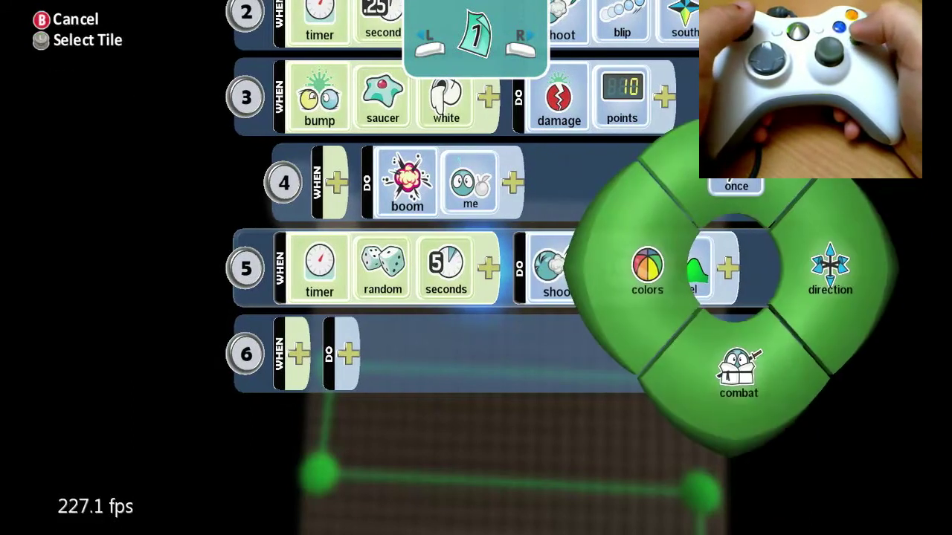
Step: Set rule 5's missiles to fly level and aim south
{"action": "key", "text": "Left"}
{"action": "key", "text": "Down"}
{"action": "key", "text": "Right"}
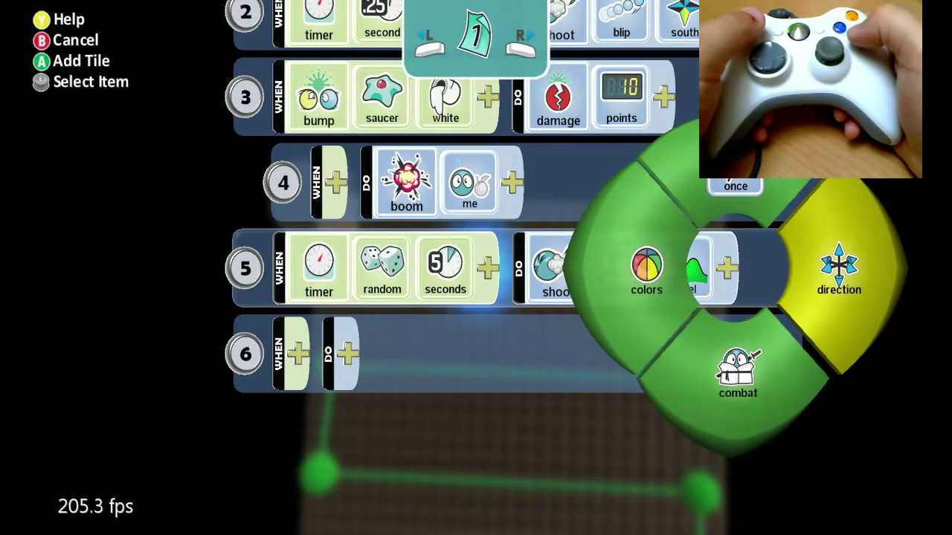
{"action": "key", "text": "Down"}
{"action": "key", "text": "Right"}
{"action": "key", "text": "Return"}
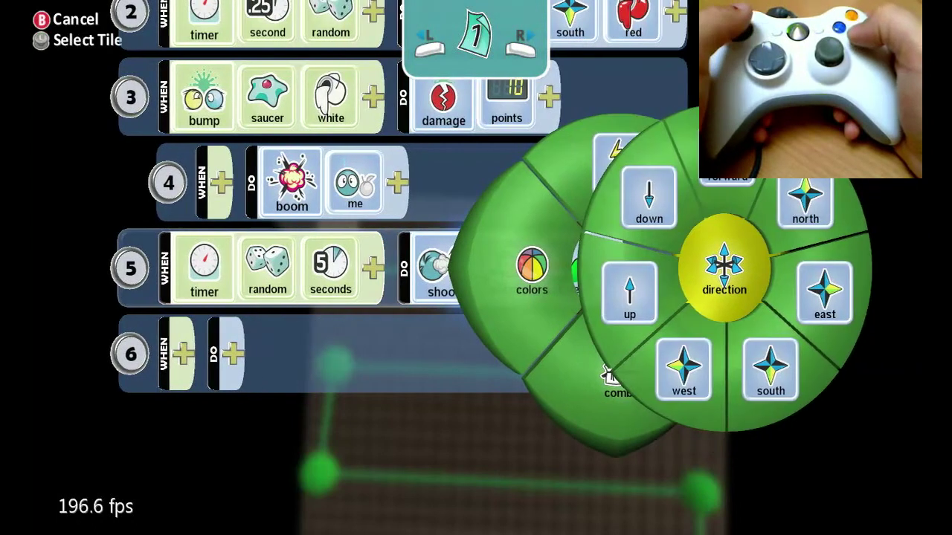
{"action": "key", "text": "Return"}
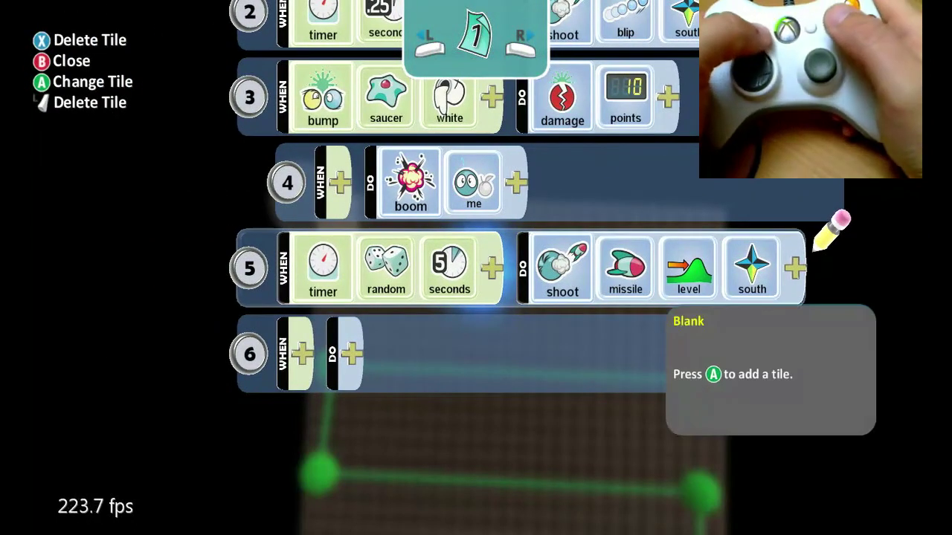
Step: Play-test the level, then stop and bring the view onto the saucer at the top
{"action": "key", "text": "Escape"}
{"action": "key", "text": "Escape"}
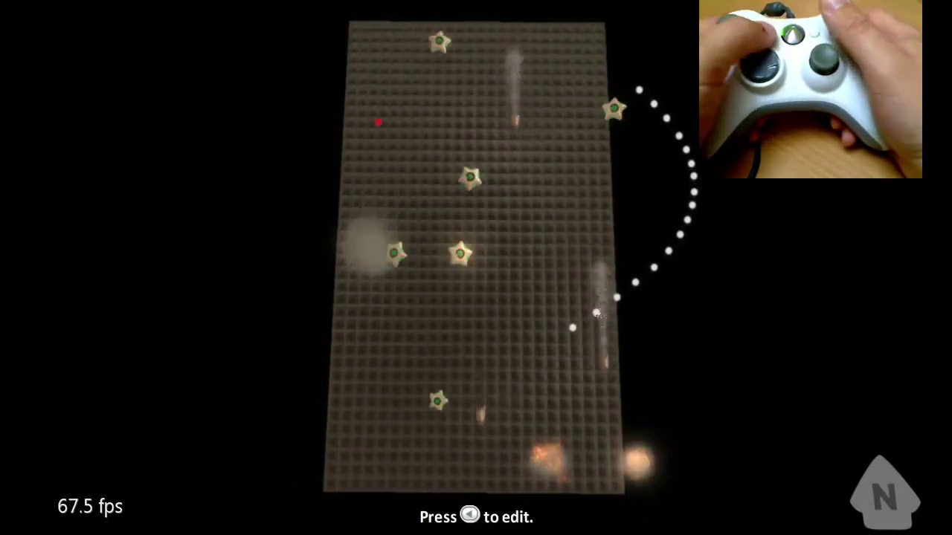
{"action": "key", "text": "Escape"}
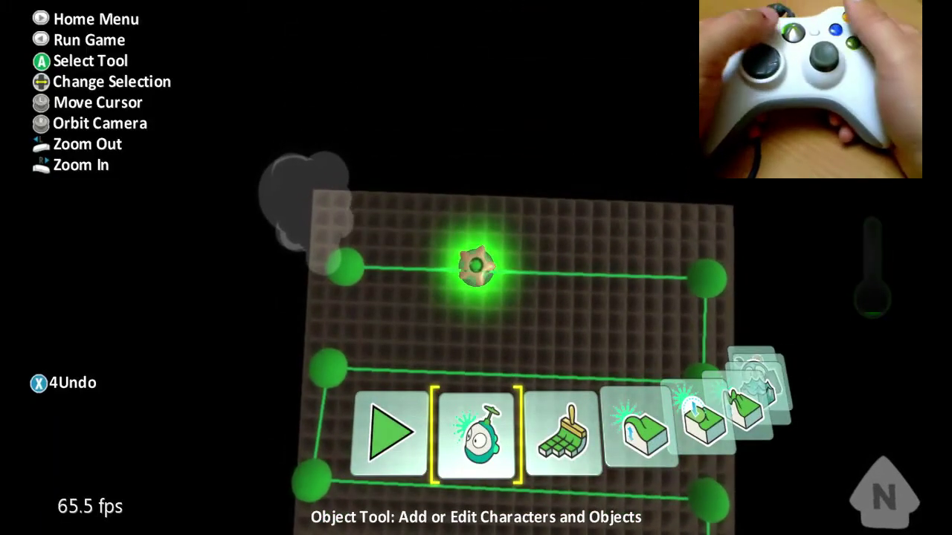
{"action": "key", "text": "Up"}
{"action": "key", "text": "Left"}
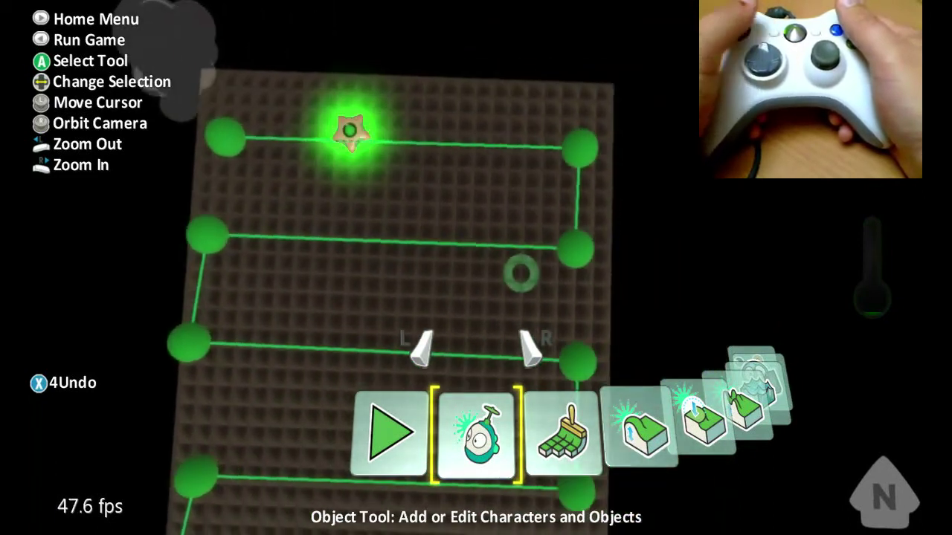
{"action": "key", "text": "Up"}
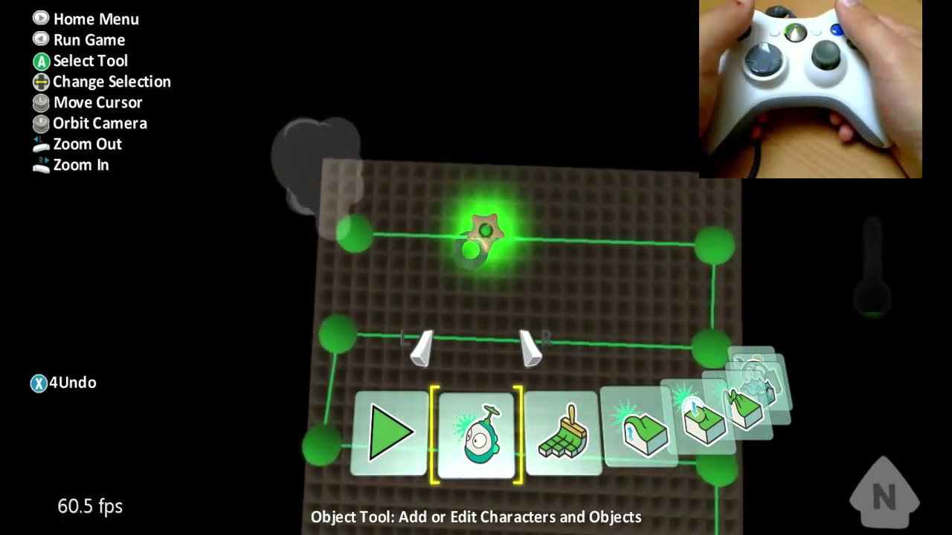